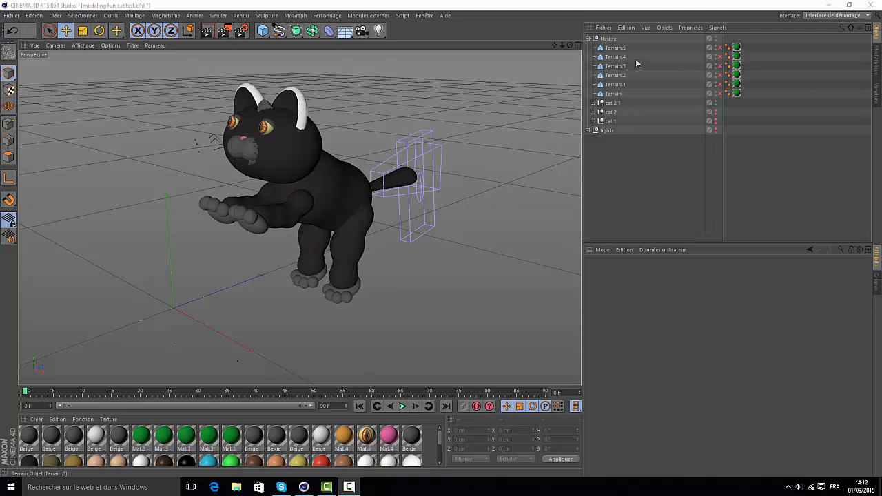
Collapse the Neutre group holding the finished cat and hide it in both the viewport and the render.
left_click(604, 39)
left_click(588, 39)
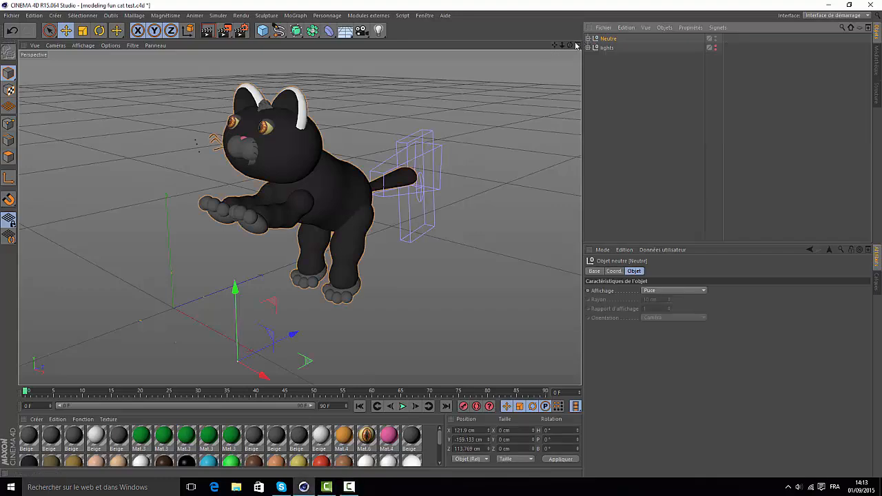
left_click_drag(324, 207, 299, 217, "alt")
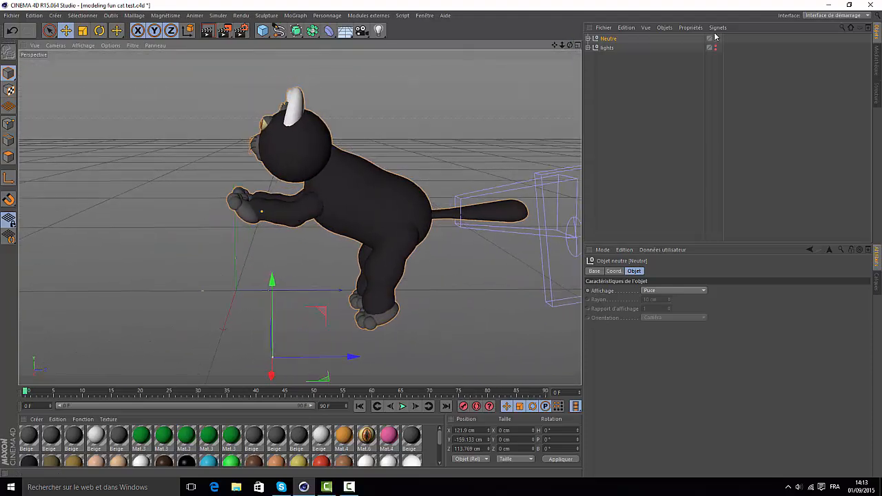
left_click(715, 39)
left_click(715, 38)
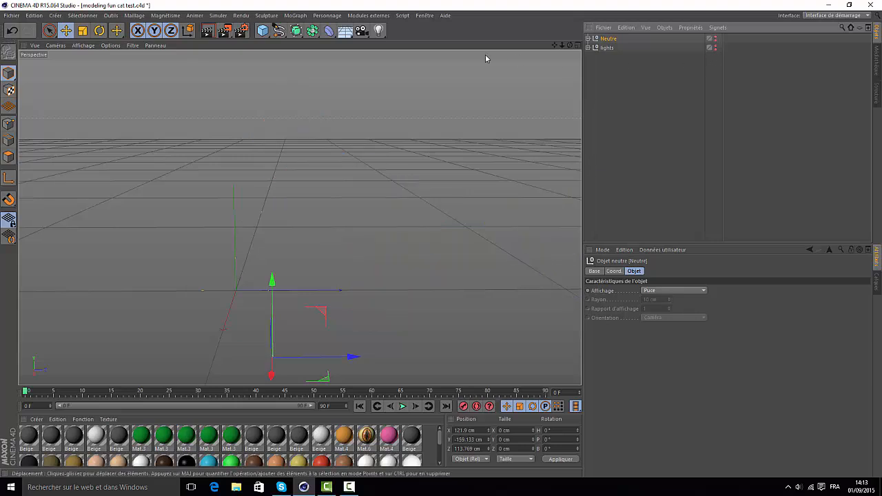
Add a sphere primitive, show it in the right view and set its radius to 75 cm.
left_click(262, 32)
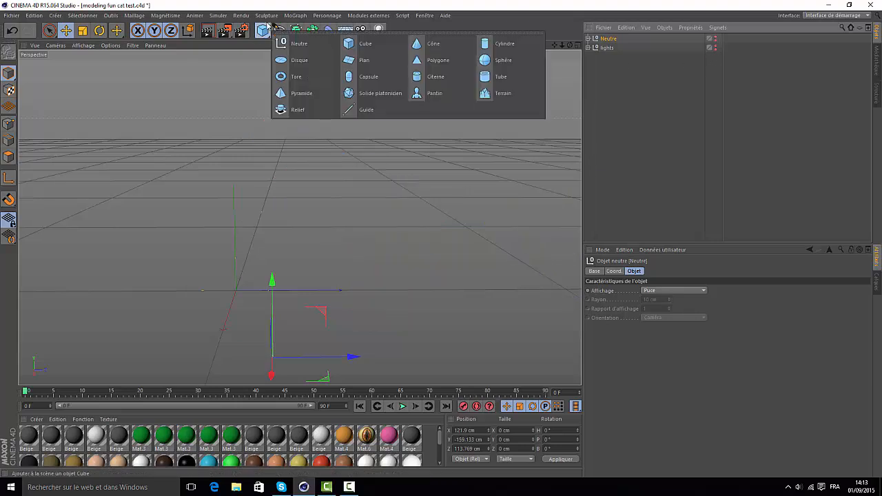
left_click(508, 59)
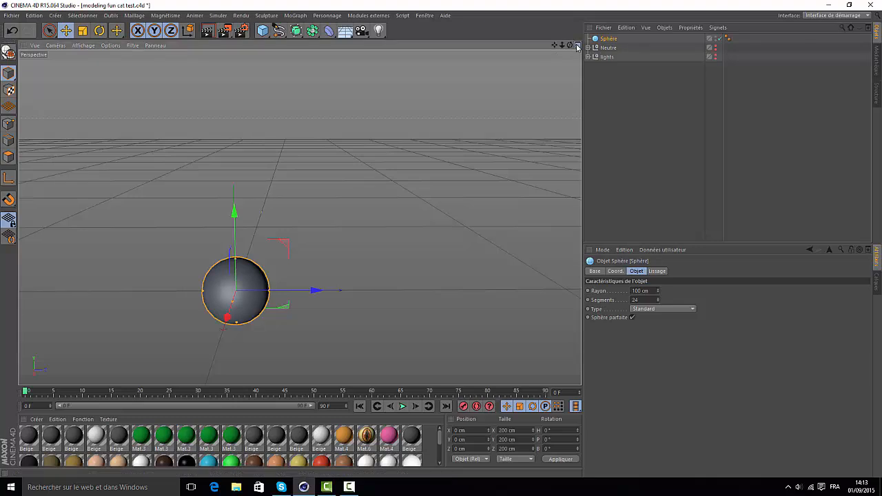
left_click(578, 46)
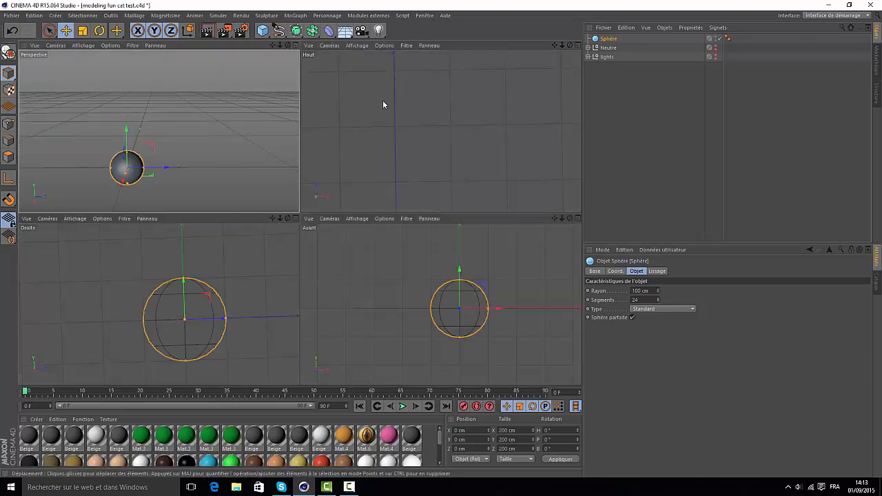
left_click(295, 219)
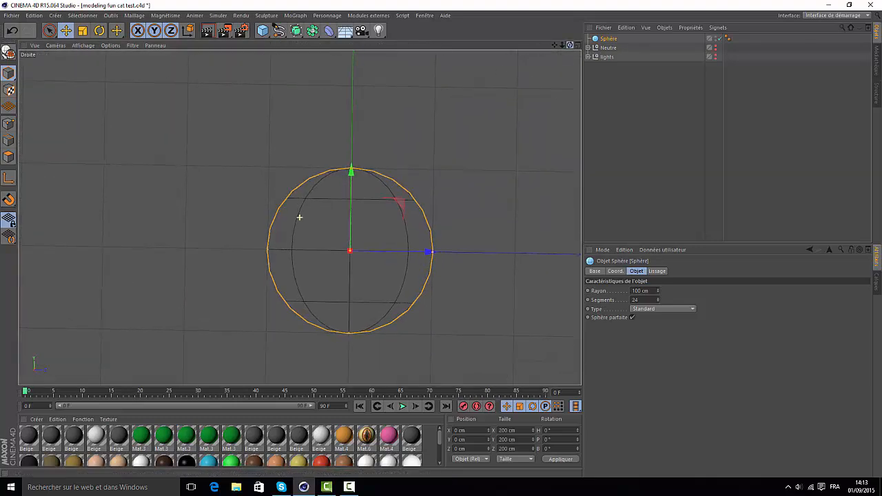
scroll(299, 216, "down", 5)
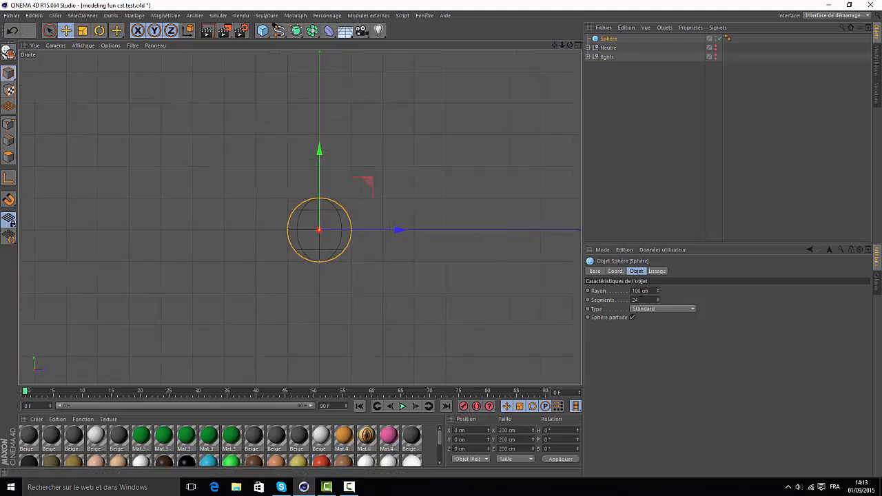
left_click(635, 291)
type("75")
key("Return")
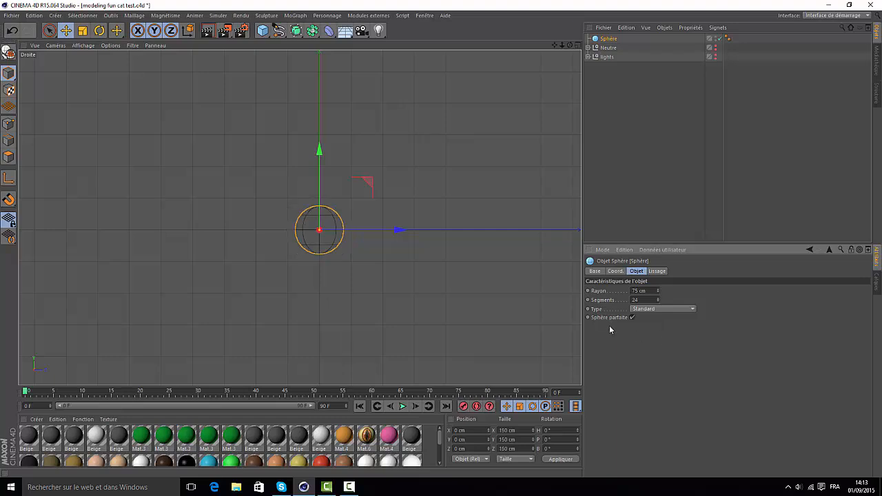
Duplicate the sphere and move the copy along Z to about 109 cm so the two spheres overlap.
scroll(309, 252, "up", 3)
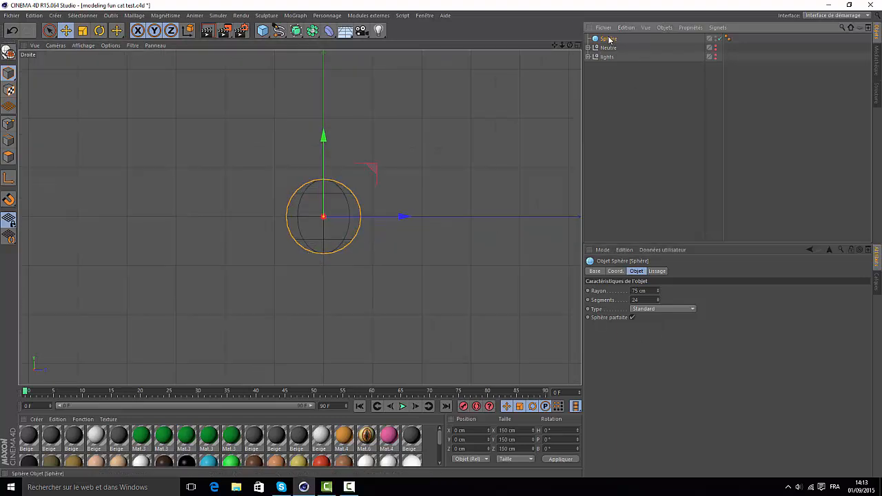
key("ctrl+c")
key("ctrl+v")
left_click_drag(403, 217, 459, 227)
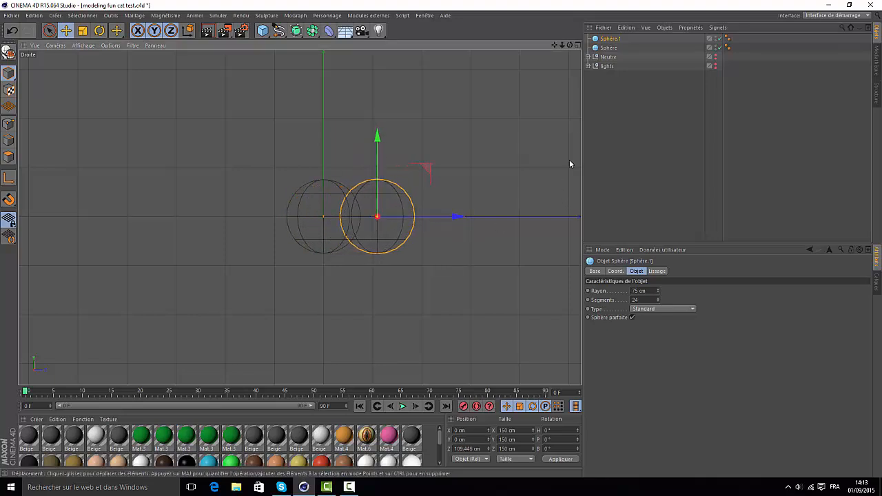
Duplicate the original sphere, move the copy to about -145 cm on Z and set its radius to 25 cm.
left_click(607, 47)
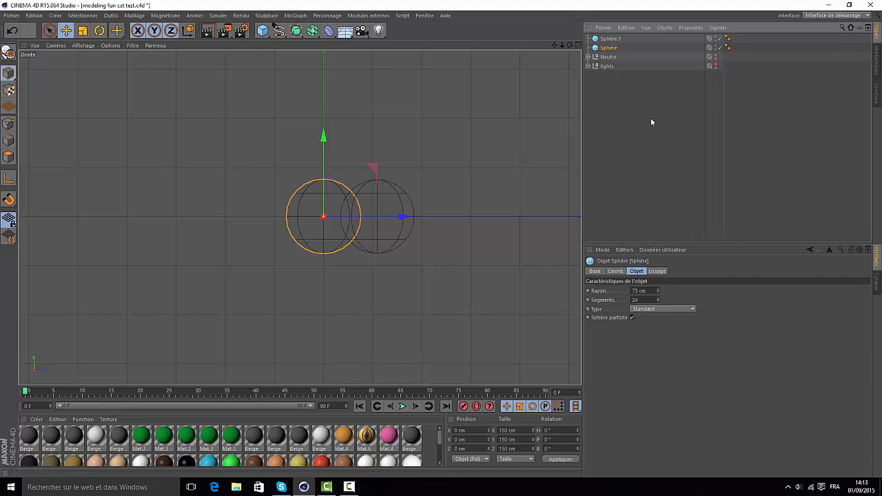
key("ctrl+c")
key("ctrl+v")
left_click_drag(386, 216, 303, 227)
double_click(635, 291)
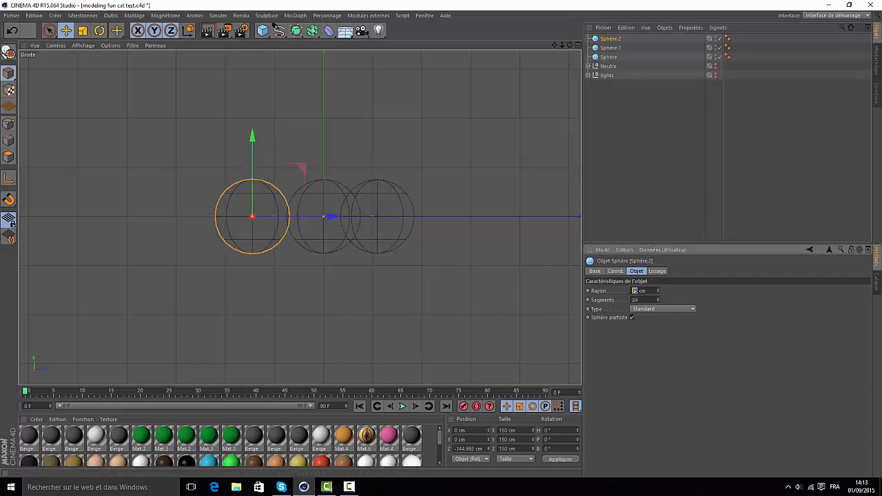
key("Return")
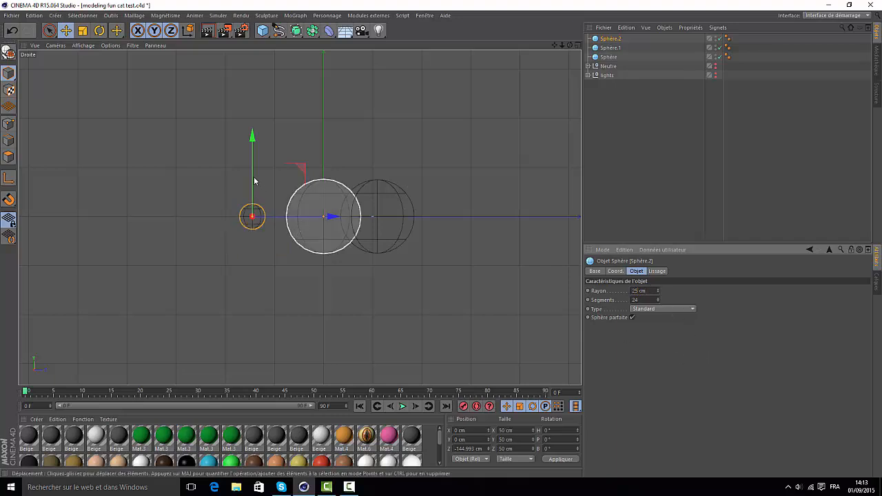
Move the small sphere up to about 64 cm on Y and to about -91 cm on Z, beside the original sphere.
left_click_drag(252, 167, 255, 130)
left_click_drag(332, 180, 357, 179)
left_click_drag(276, 111, 287, 122)
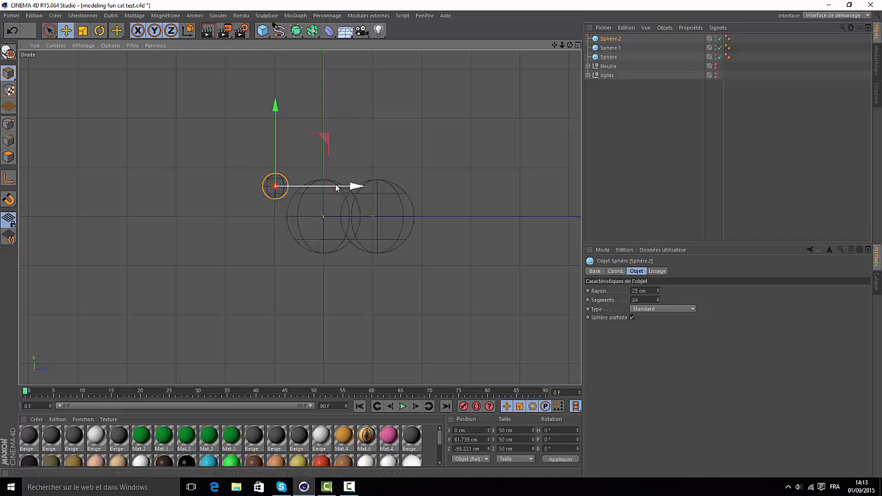
left_click_drag(336, 186, 340, 185)
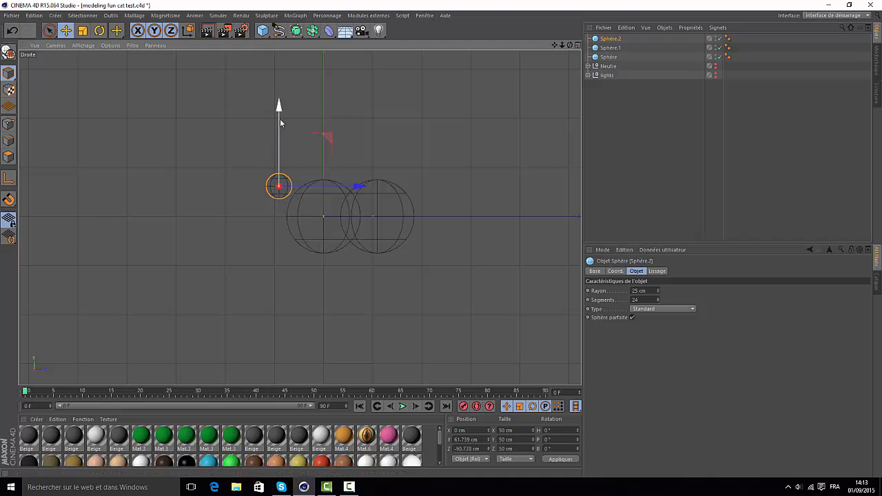
left_click_drag(280, 118, 280, 117)
Add a Metaball object in the perspective view and make all three spheres its children.
left_click(578, 45)
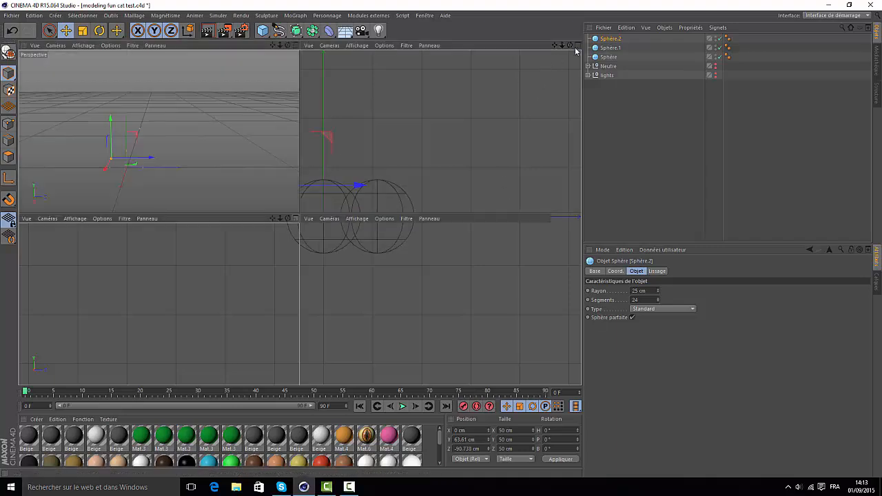
left_click(297, 46)
left_click_drag(556, 48, 446, 154)
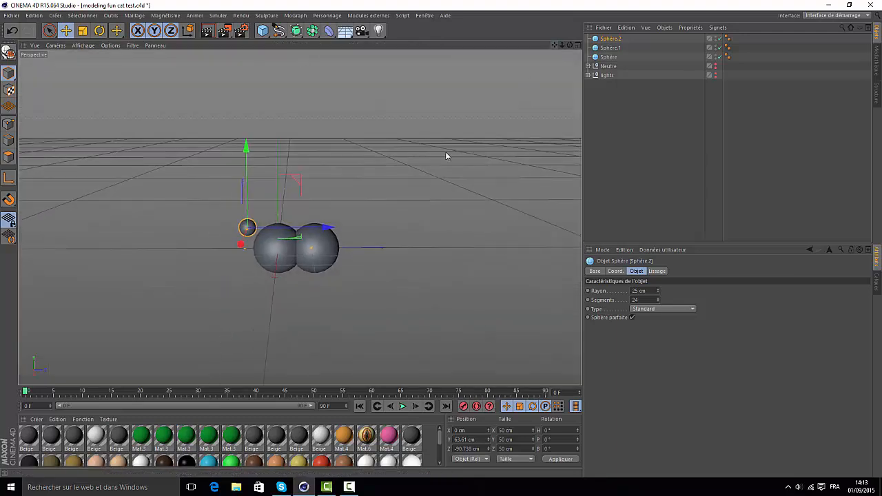
scroll(256, 257, "up", 5)
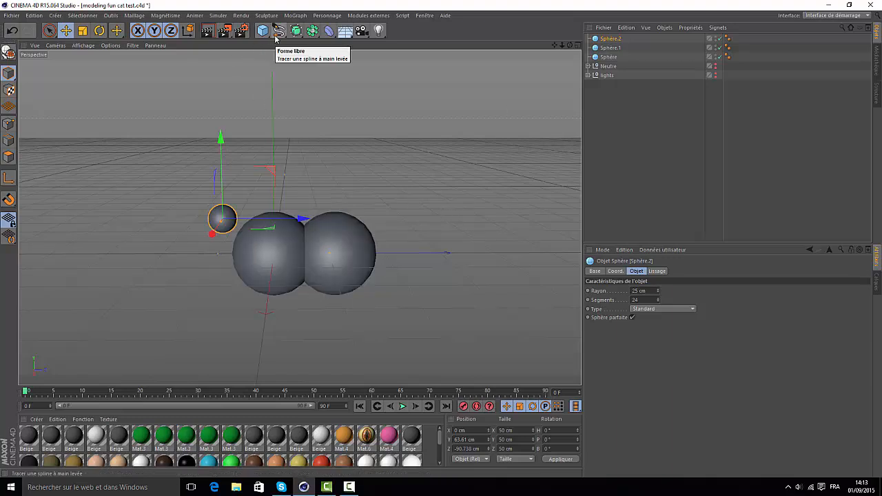
left_click_drag(312, 31, 346, 77)
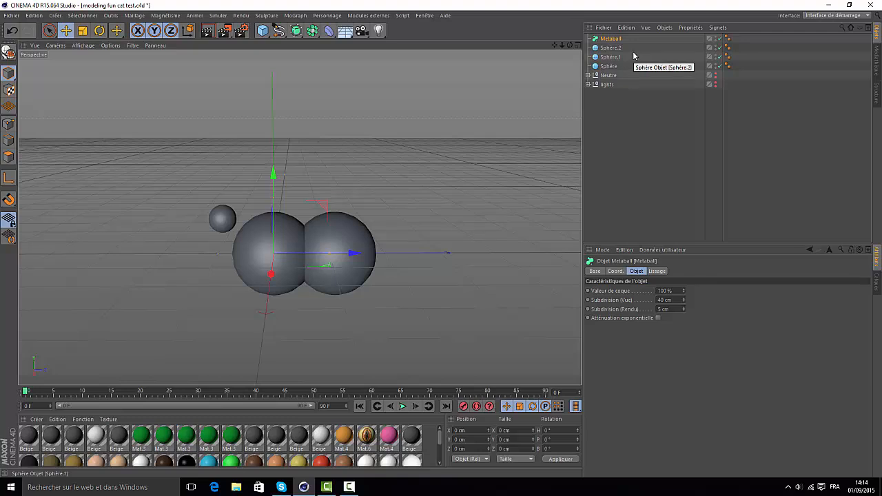
left_click(610, 48)
left_click(614, 66, "shift")
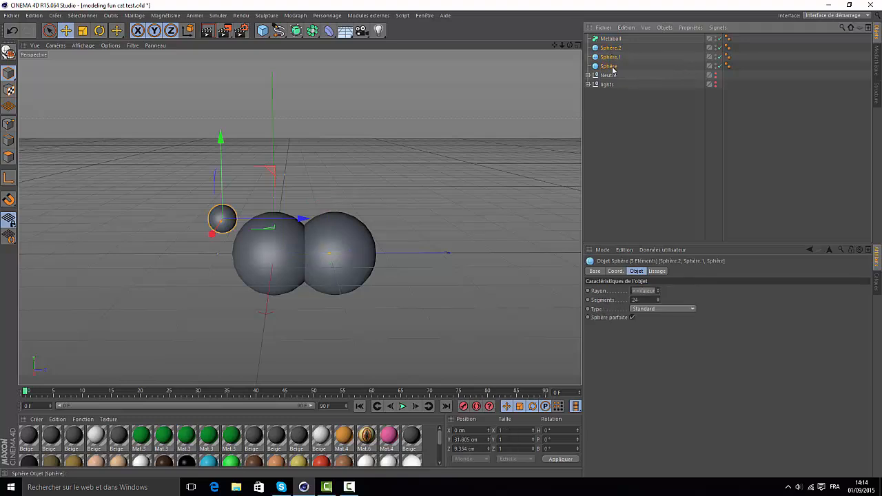
left_click_drag(613, 67, 606, 39)
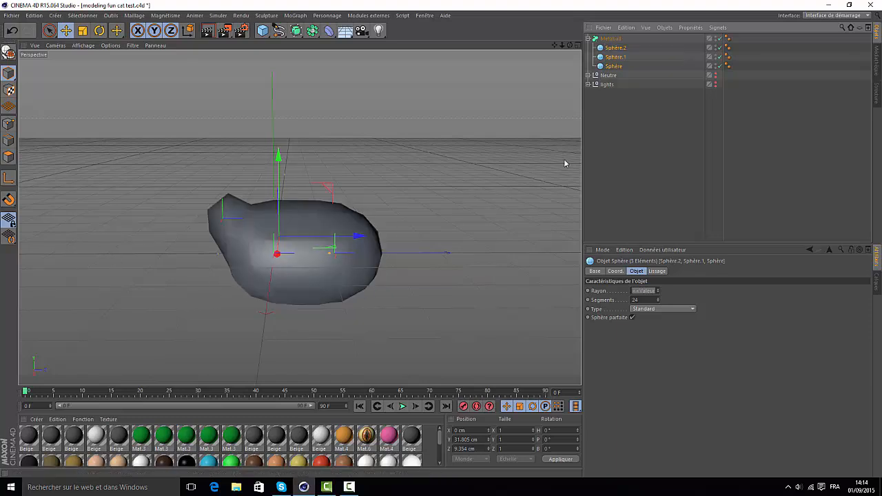
Lower the Metaball's viewport subdivision to 17 cm and check the smoother shape from the other side.
left_click(608, 38)
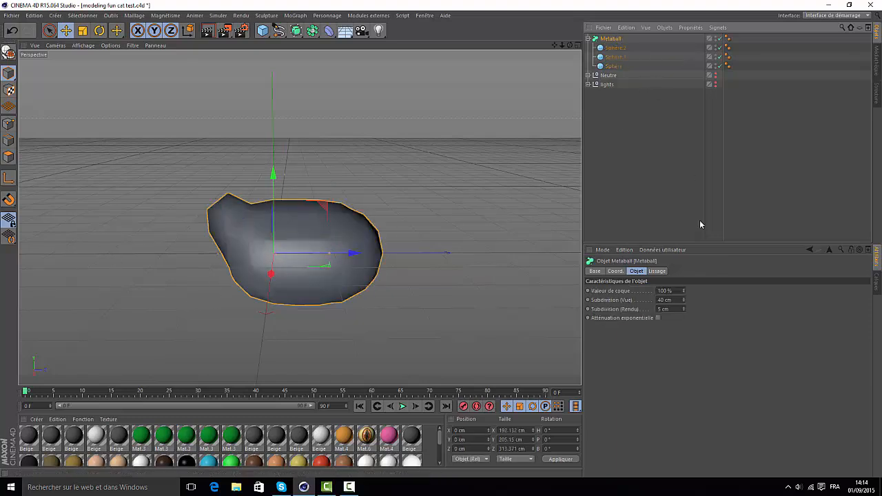
left_click_drag(683, 302, 684, 301)
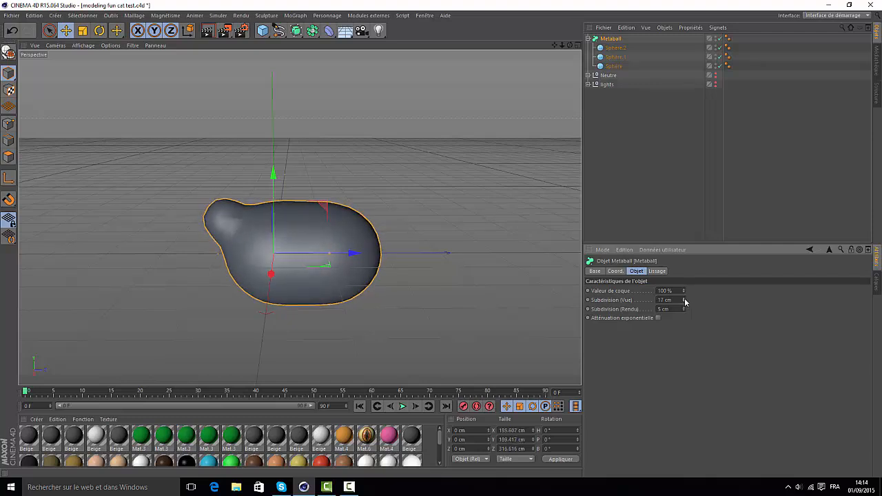
left_click_drag(300, 217, 300, 217, "alt")
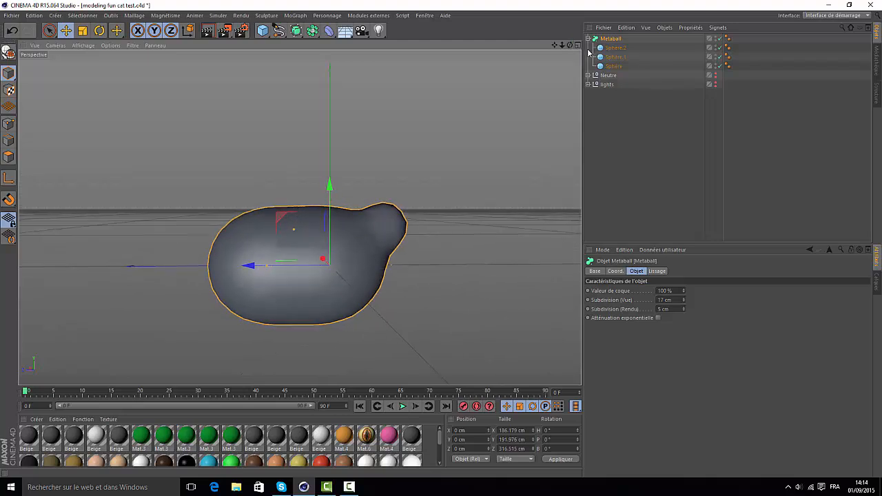
Set the radius of the two large spheres inside the Metaball to 70 cm.
left_click(613, 57)
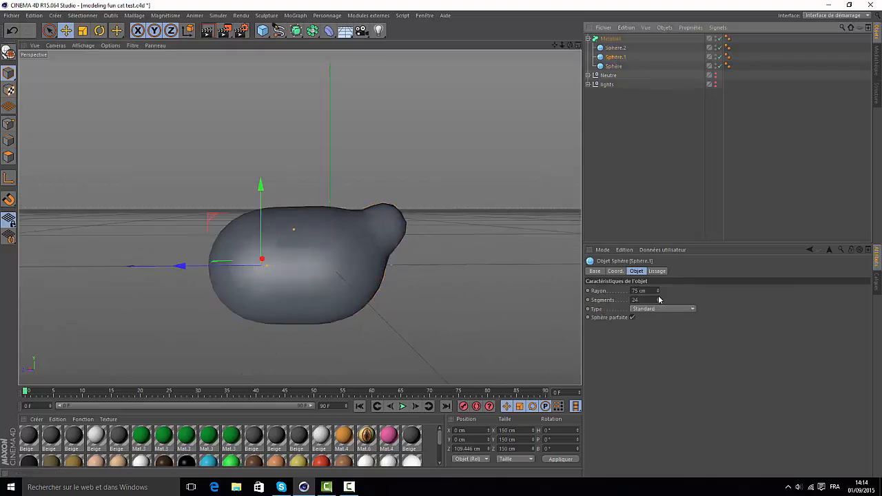
left_click(611, 67)
left_click(615, 57, "ctrl")
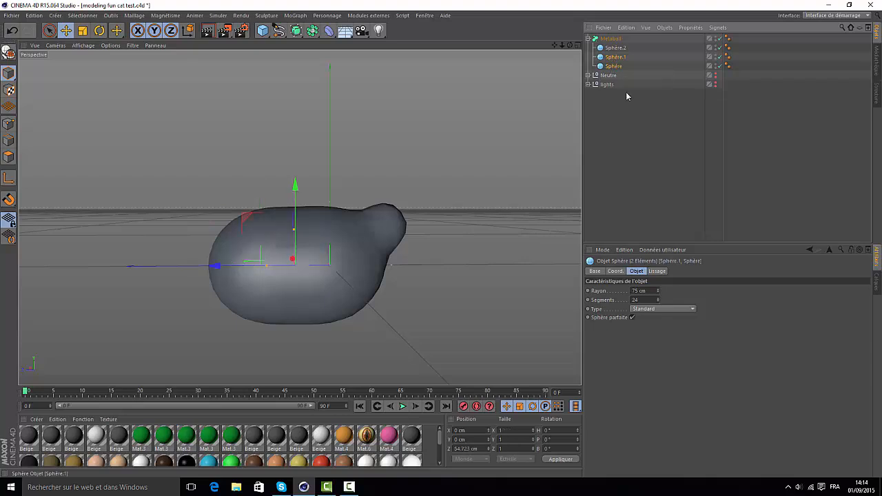
double_click(635, 291)
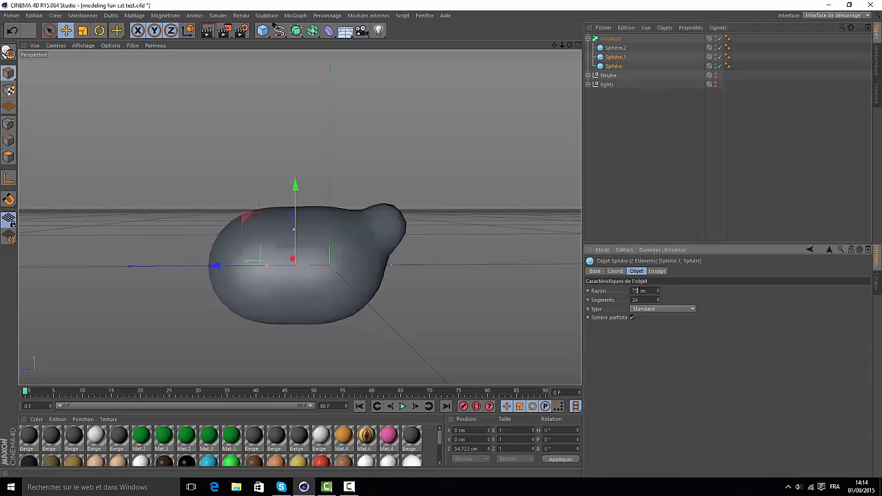
type("70")
key("Return")
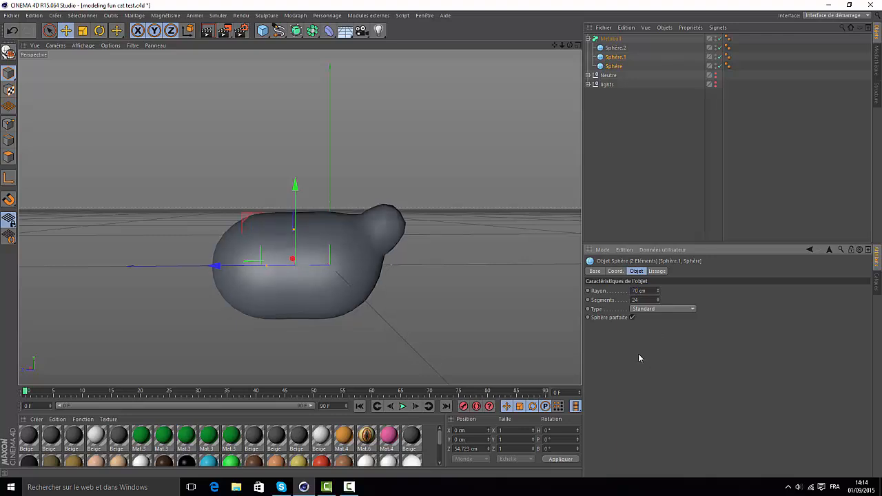
Shift the original large sphere in the Metaball to about 5.8 cm on Z and inspect the body from several angles.
left_click(616, 66)
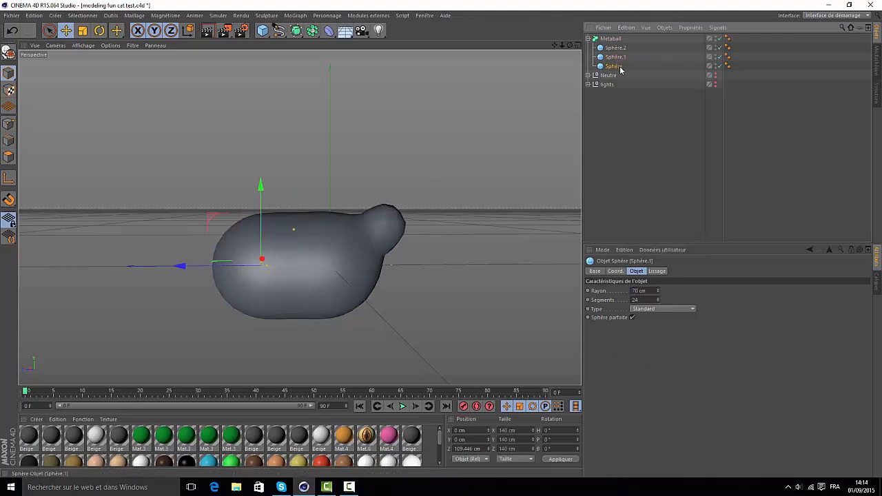
mouse_move(251, 267)
left_mouse_down()
mouse_move(227, 270)
mouse_move(249, 271)
left_mouse_up()
left_click_drag(570, 46, 574, 77)
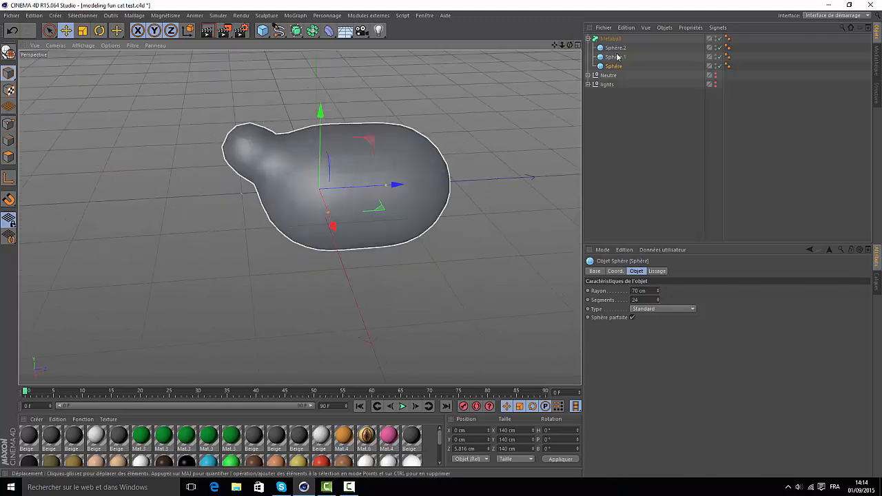
left_click_drag(570, 45, 172, 40)
Collapse the Metaball hierarchy and add a new separate sphere primitive in the right view.
left_click(594, 39)
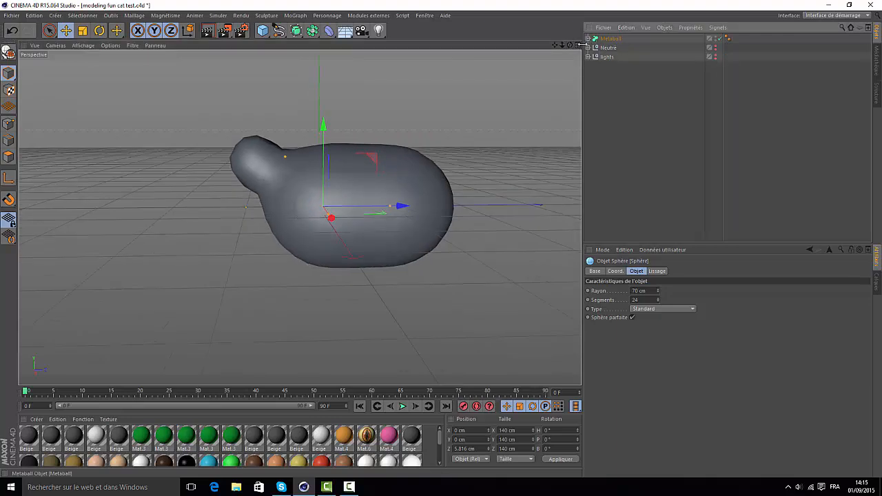
left_click(578, 45)
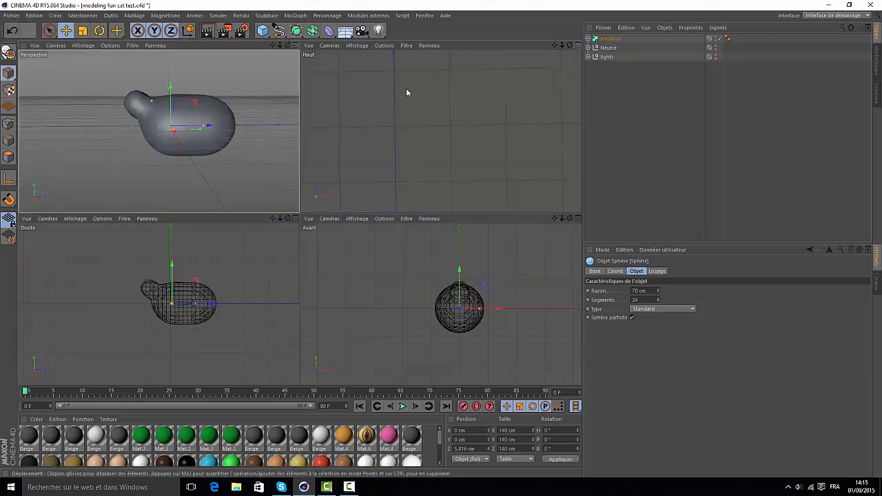
left_click(295, 219)
left_click_drag(562, 45, 499, 37)
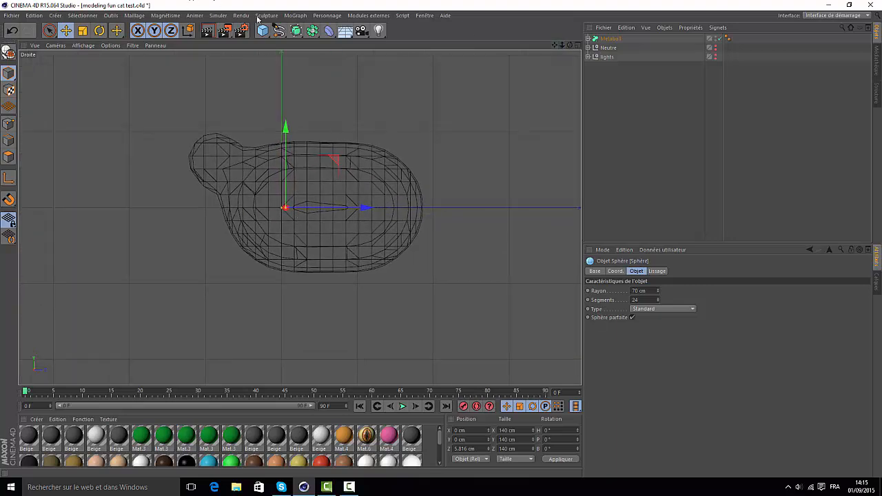
left_click_drag(257, 30, 496, 60)
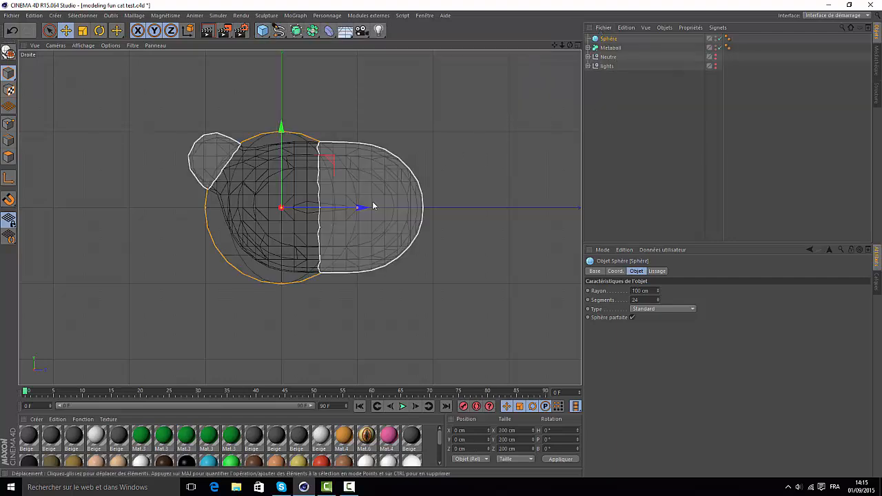
Shift the new sphere to about 35.5 cm on Z and set its radius to 35 cm.
left_click_drag(361, 207, 388, 215)
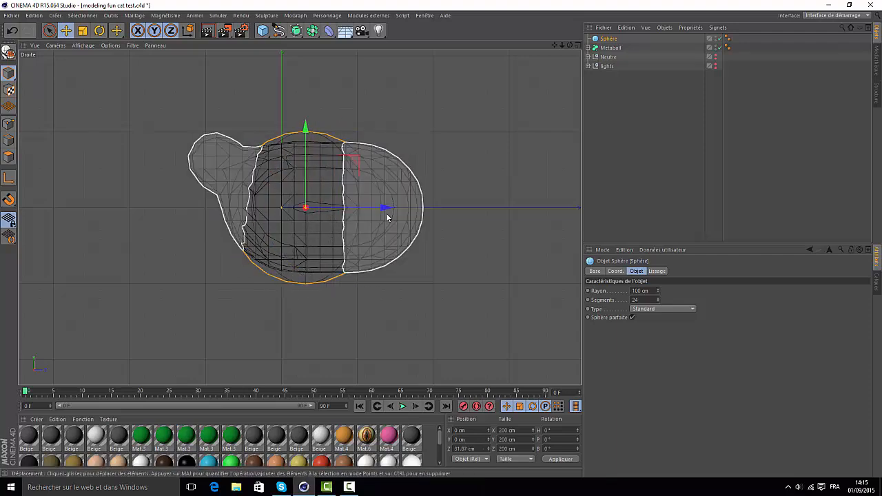
left_click_drag(279, 209, 290, 210)
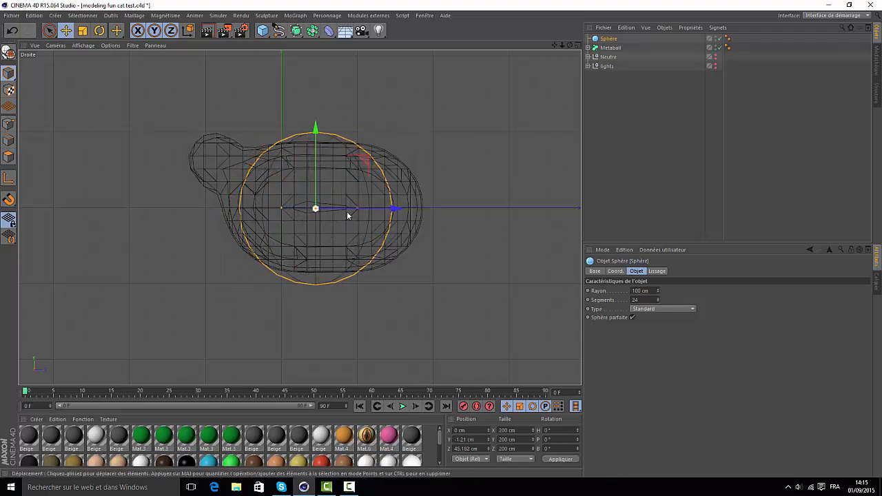
left_click_drag(393, 210, 386, 210)
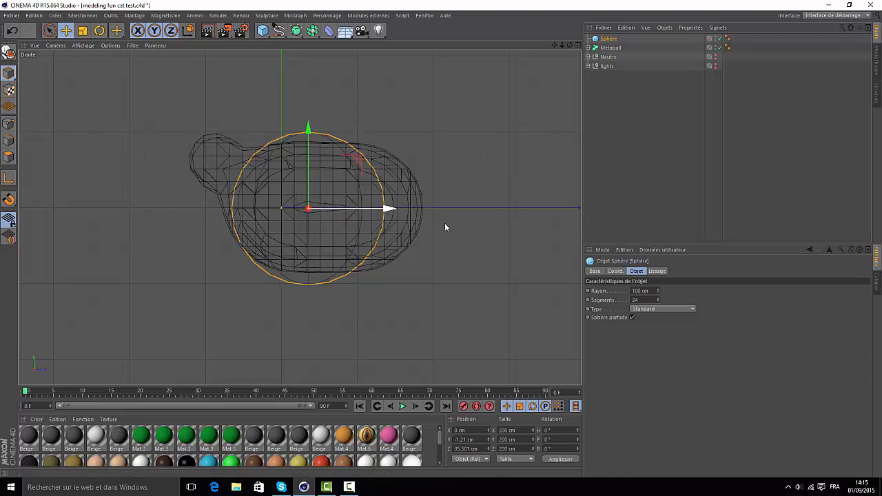
left_click(638, 291)
double_click(635, 290)
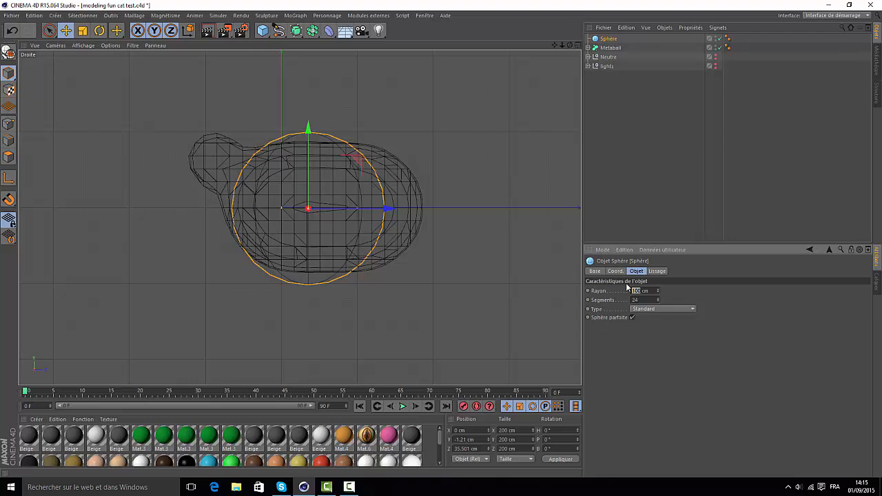
type("35")
right_click(627, 287)
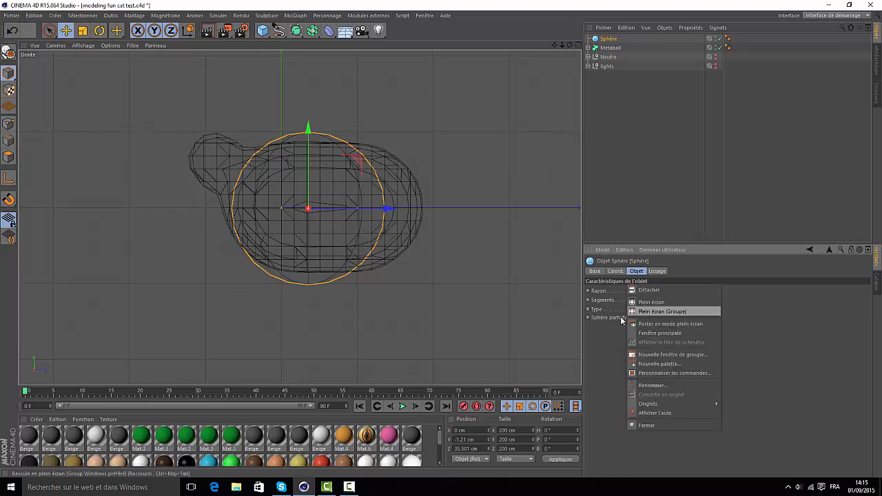
left_click(604, 346)
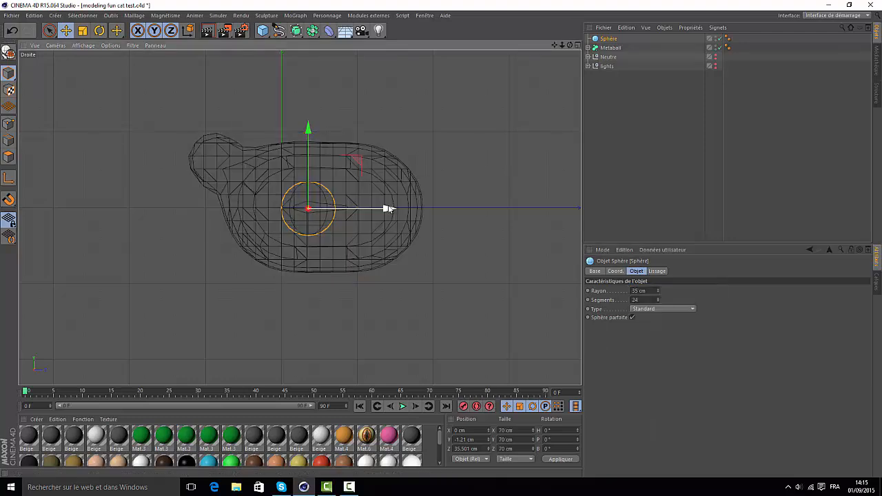
Set the new sphere's radius to 30 cm and place it beneath the body at about Y -112.5 cm and Z -10.5 cm.
left_click_drag(388, 207, 366, 209)
left_click_drag(285, 136, 285, 171)
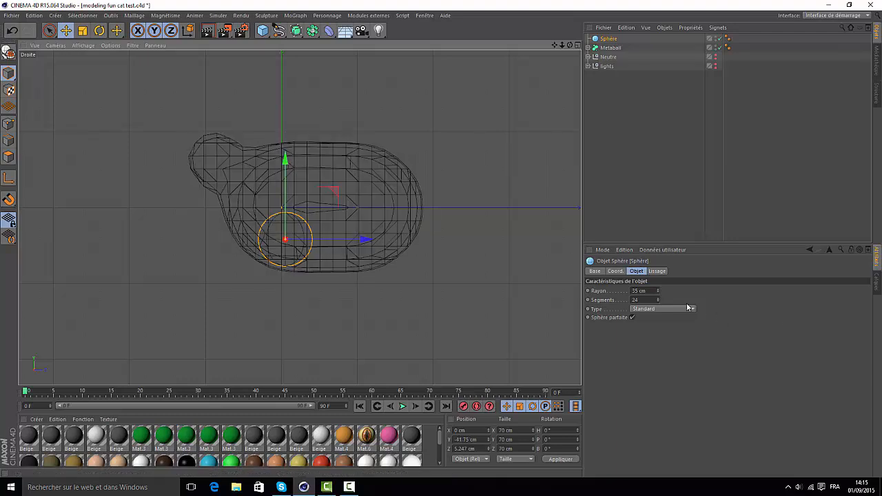
left_click(635, 291)
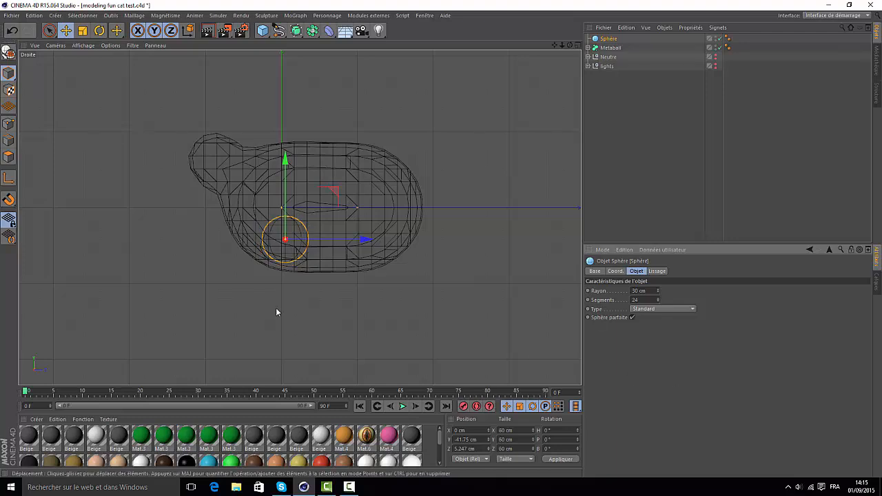
left_click_drag(364, 239, 357, 245)
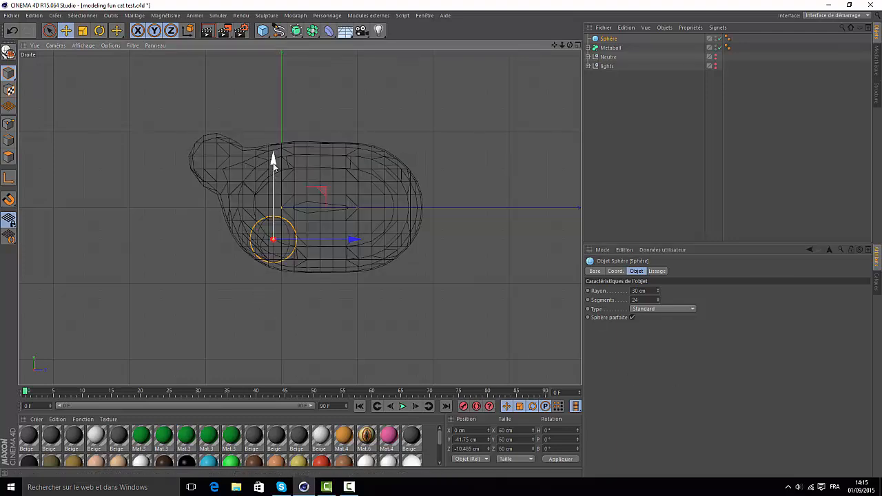
left_click_drag(273, 159, 273, 214)
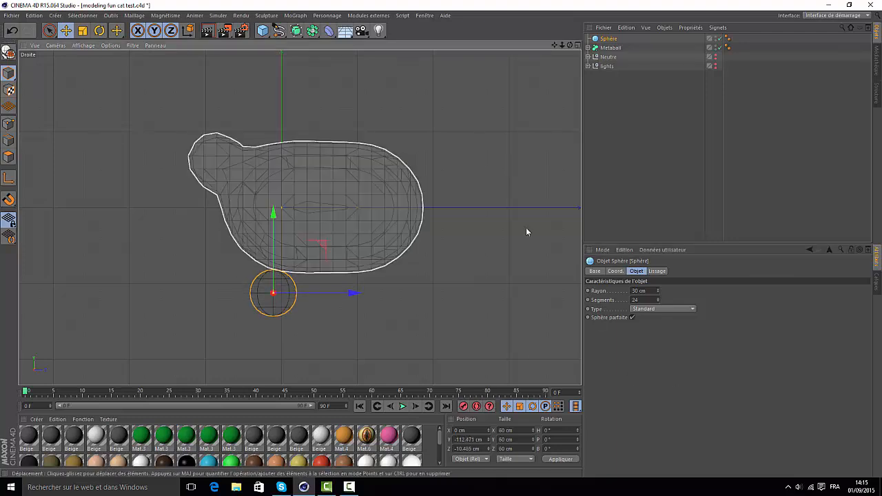
Duplicate the sphere beneath the body and lower the copy to about -179.6 cm on Y.
left_click_drag(553, 46, 560, 0)
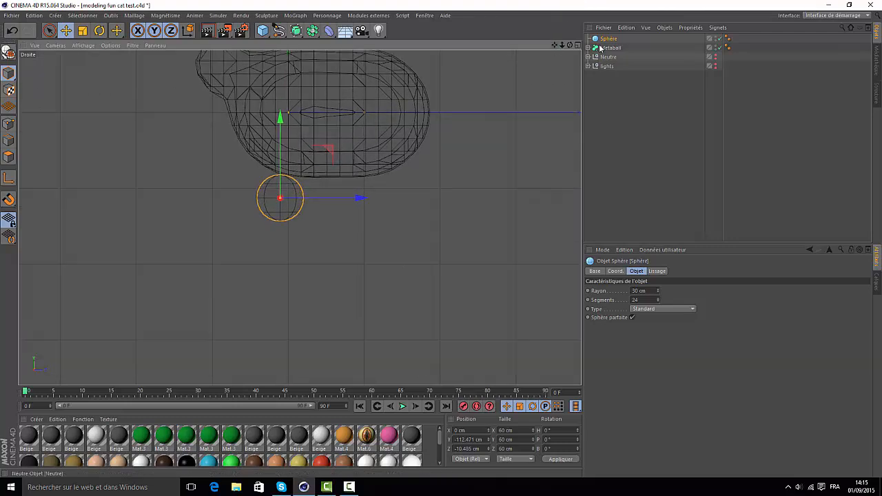
left_click(609, 40)
key("ctrl+c")
key("ctrl+v")
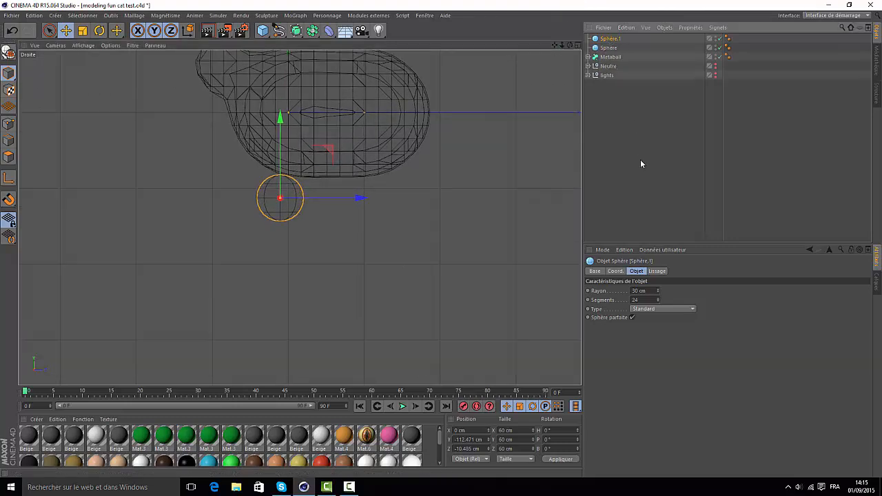
left_click_drag(280, 119, 280, 172)
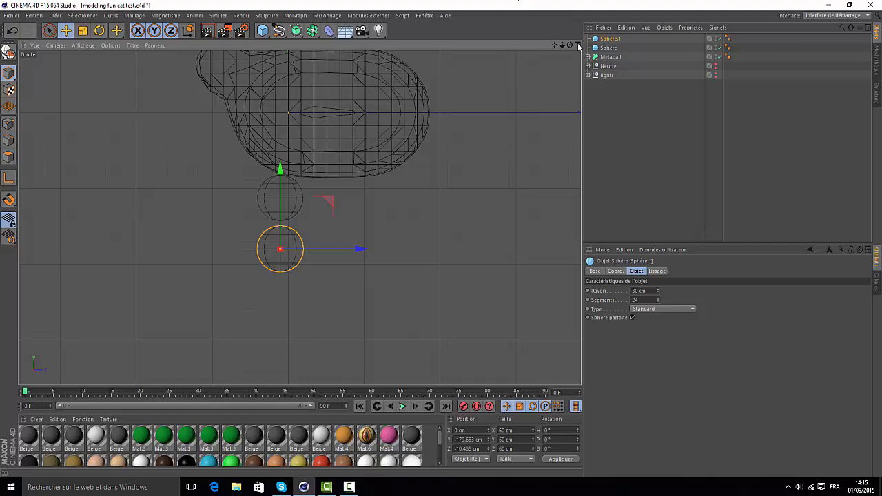
left_click_drag(361, 248, 317, 249)
mouse_move(238, 168)
left_mouse_down()
mouse_move(239, 148)
mouse_move(238, 184)
left_mouse_up()
left_click_drag(319, 263, 353, 264)
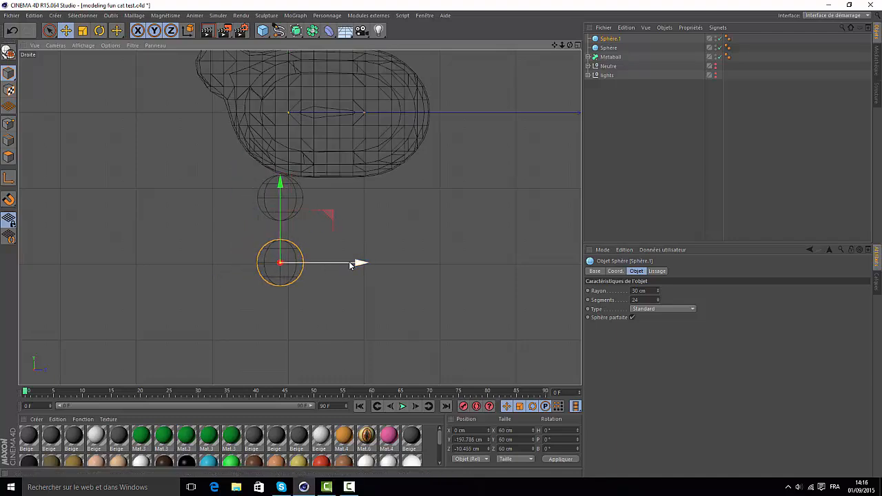
left_click_drag(280, 187, 281, 173)
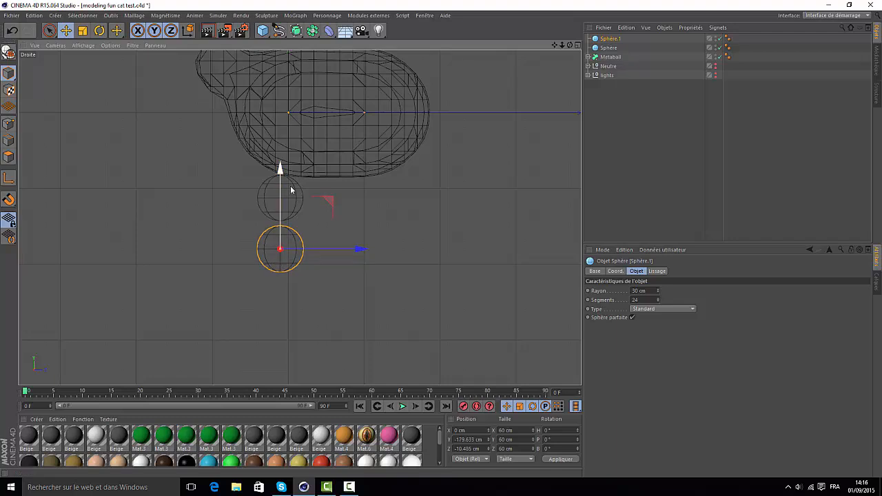
Set the copied sphere's radius to 25 cm and raise it slightly to about -176.6 cm on Y.
double_click(635, 291)
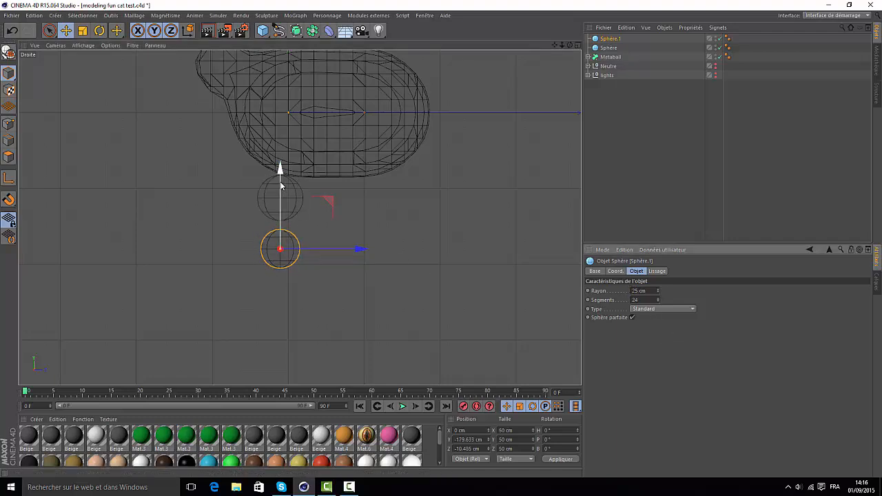
left_click_drag(281, 172, 282, 167)
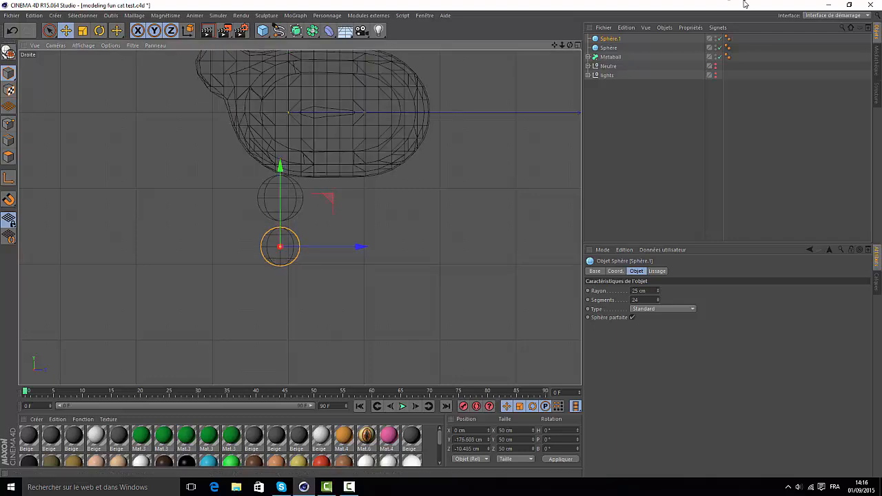
Duplicate the 25 cm sphere, set the copy's radius to 20 cm and lower it to about -233.5 cm on Y.
key("ctrl+c")
key("ctrl+v")
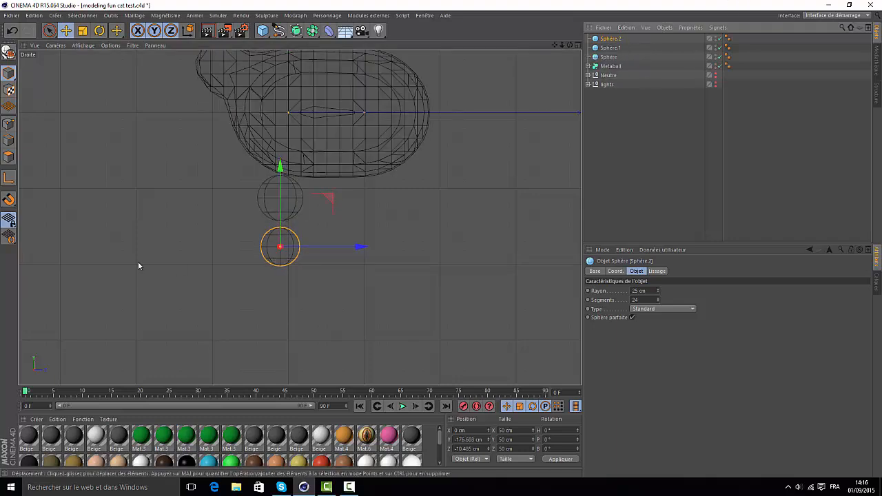
left_click_drag(281, 167, 285, 212)
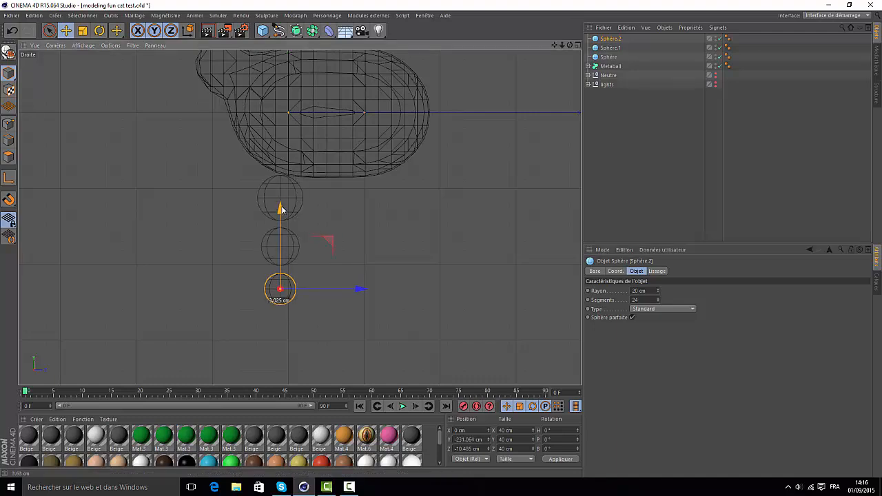
left_click_drag(281, 210, 281, 212)
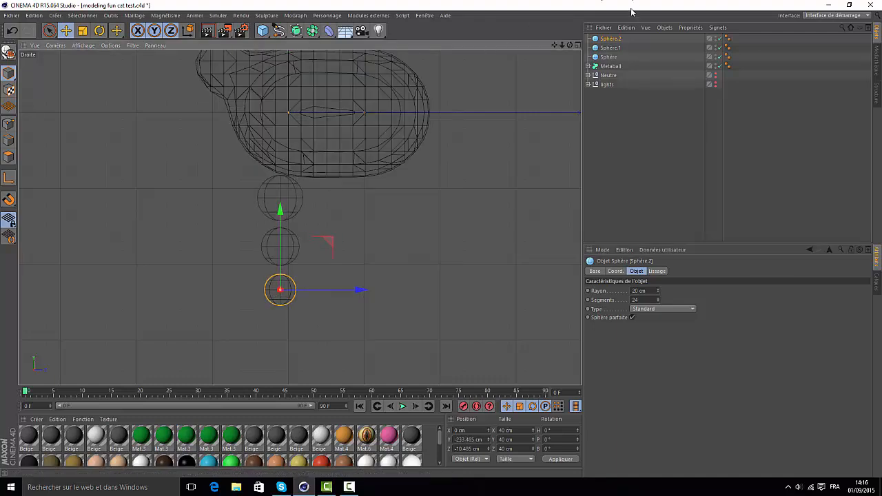
Add a second Metaball in the perspective view and nest the three leg spheres inside it.
left_click(579, 46)
left_click(296, 46)
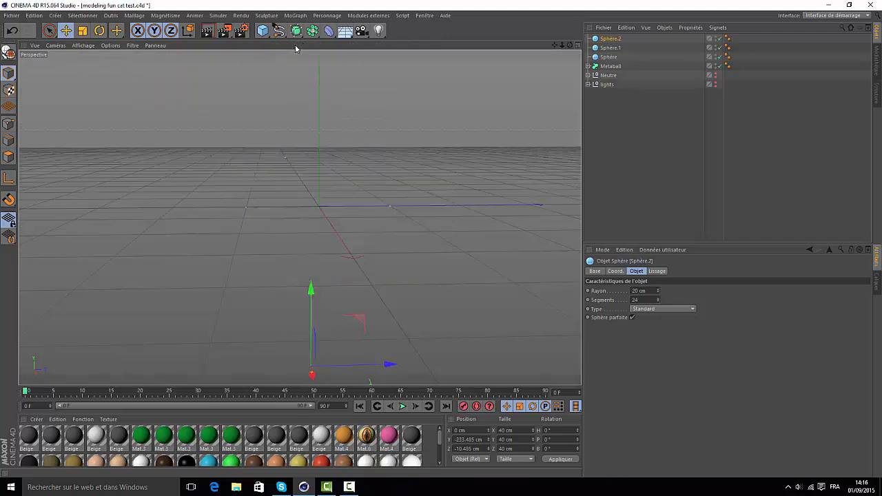
left_click_drag(307, 37, 335, 79)
left_click(630, 48)
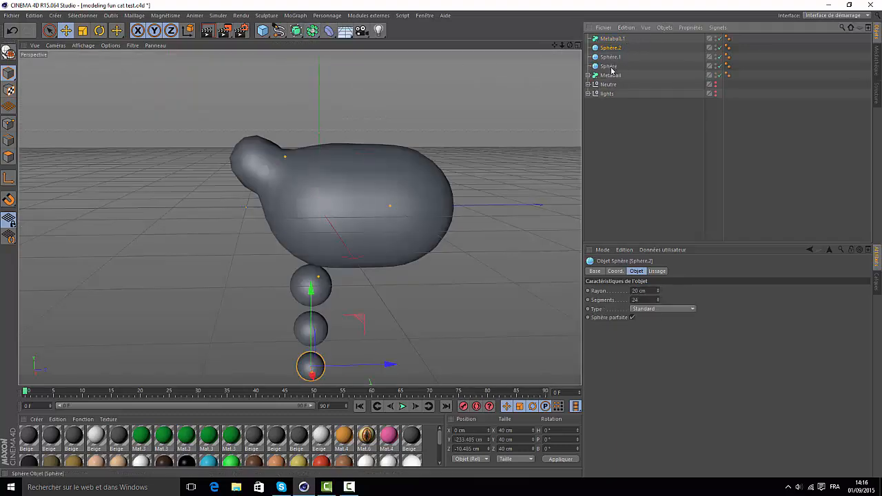
left_click(610, 66, "shift")
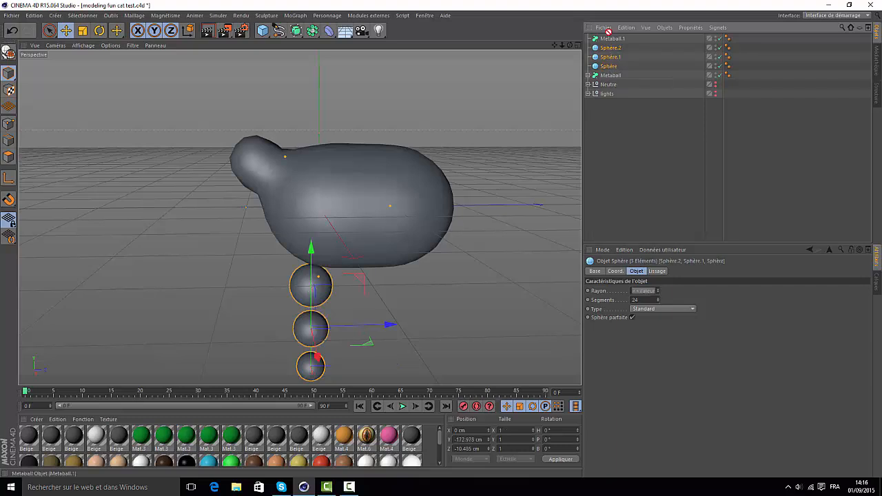
left_click_drag(617, 41, 613, 40)
Set the leg Metaball's viewport subdivision to 15 cm.
left_click(613, 38)
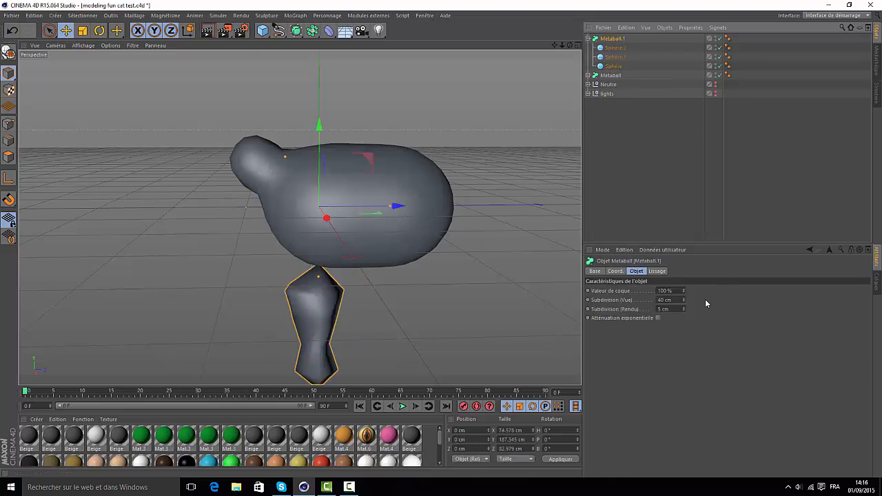
double_click(660, 300)
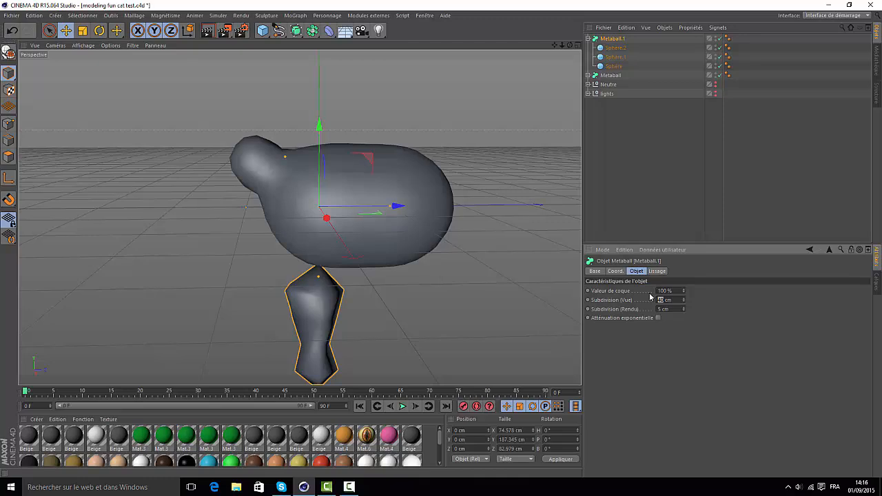
type("15")
key("Return")
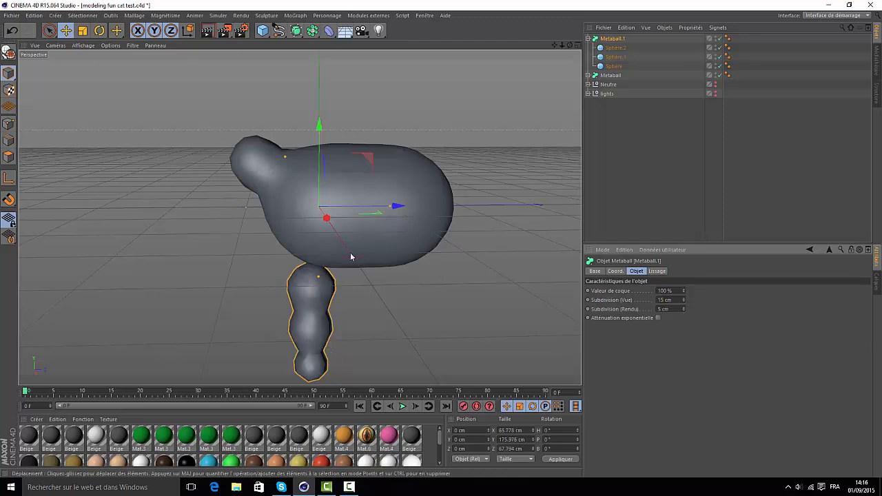
Raise the middle leg sphere by about 8 cm and the lowest one to about -213.9 cm on Y to smooth the leg.
left_click_drag(570, 47, 340, 95)
scroll(318, 167, "up", 2)
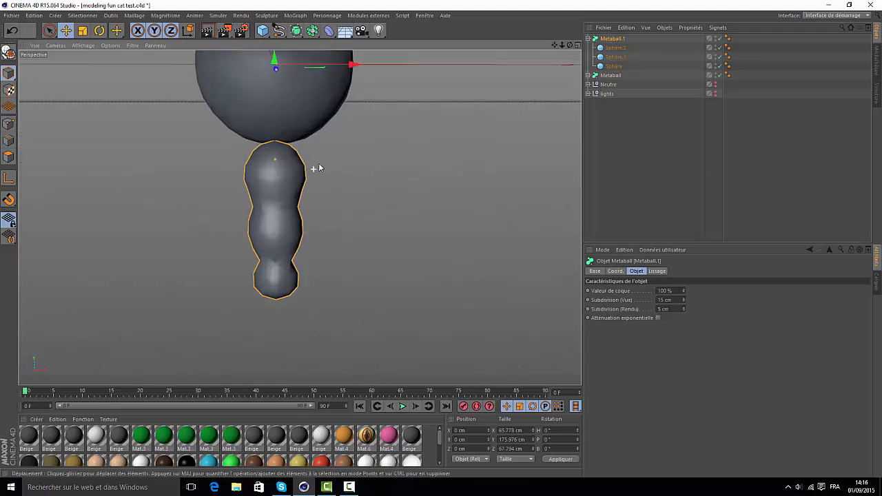
left_click(615, 47)
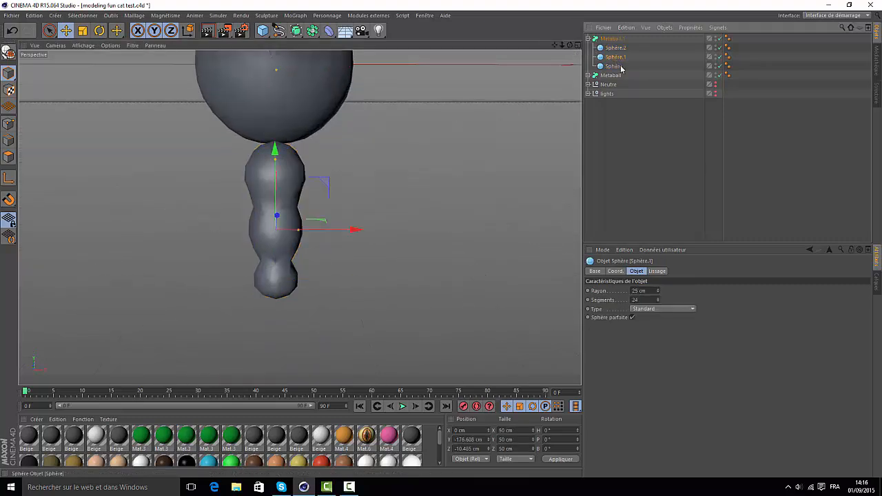
left_click(619, 57)
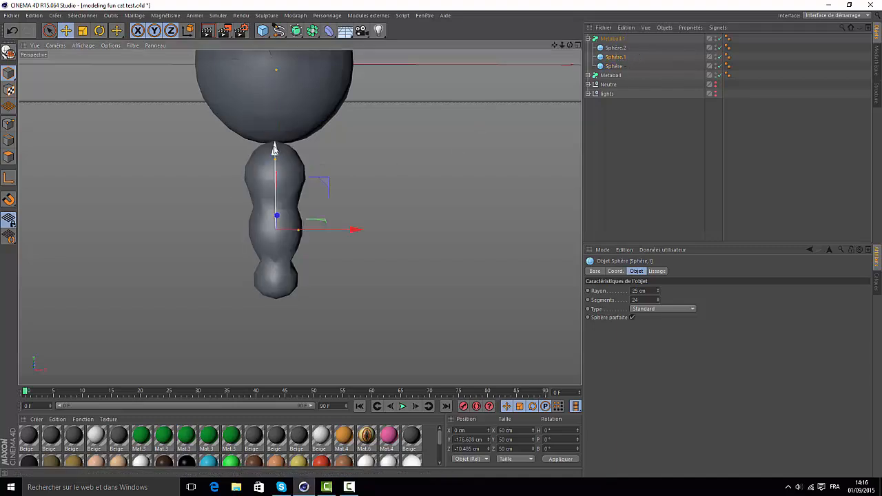
left_click_drag(275, 149, 274, 143)
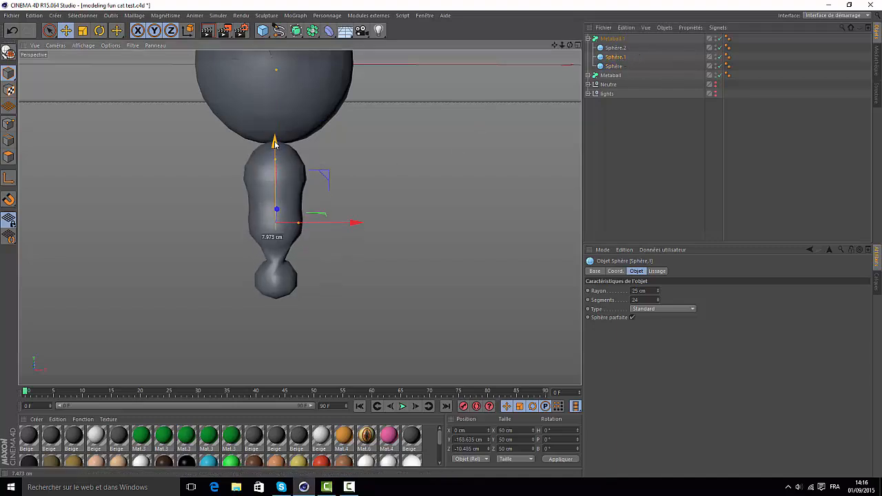
left_click(614, 48)
left_click_drag(276, 199, 278, 180)
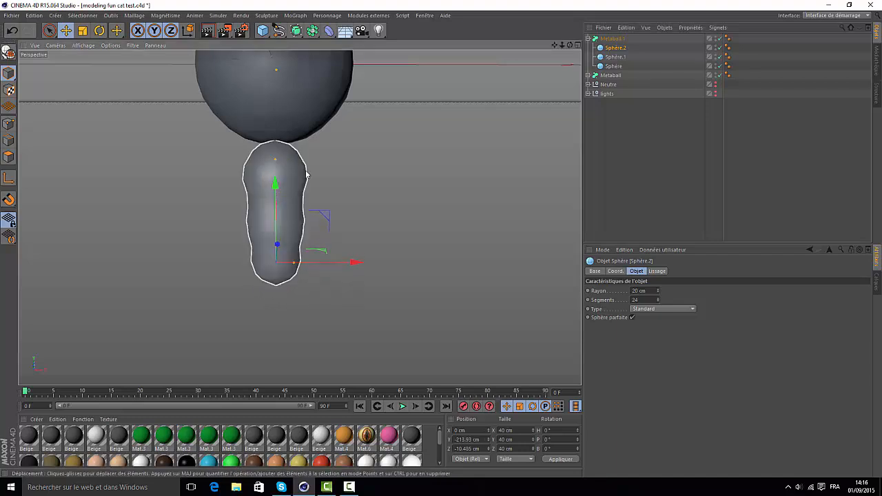
Collapse the leg Metaball's hierarchy and move the leg to one side of the body, at about X -48.5 cm and Y 94.9 cm.
left_click_drag(570, 45, 713, 46)
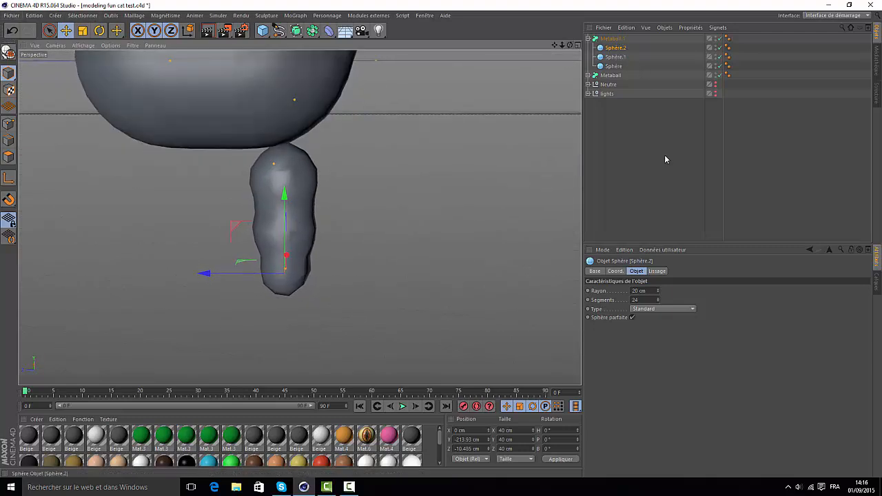
left_click(613, 39)
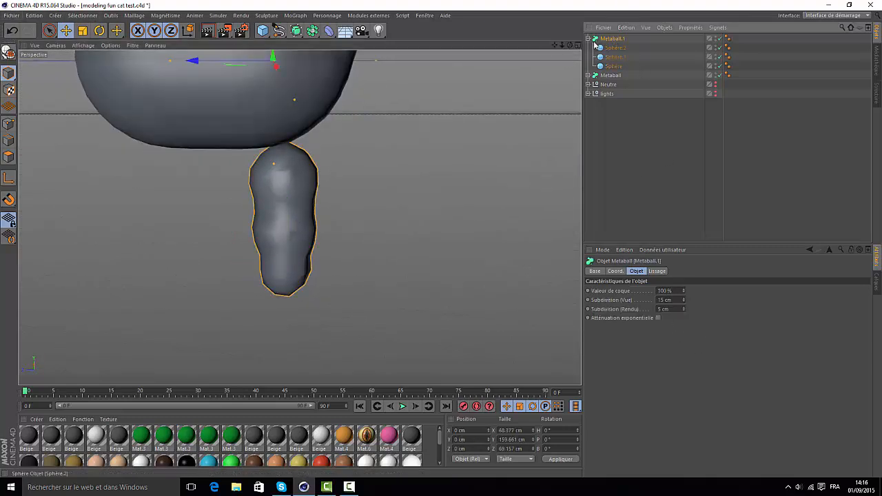
left_click(588, 39)
left_click_drag(554, 45, 620, 94)
scroll(310, 167, "down", 5)
left_click_drag(571, 47, 630, 90)
left_click_drag(225, 108, 277, 121)
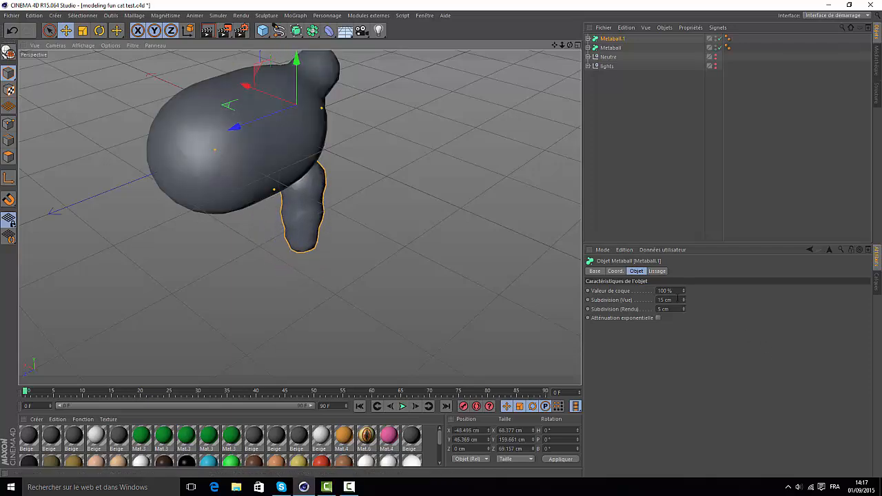
left_click_drag(570, 46, 480, 30)
left_click_drag(318, 55, 318, 22)
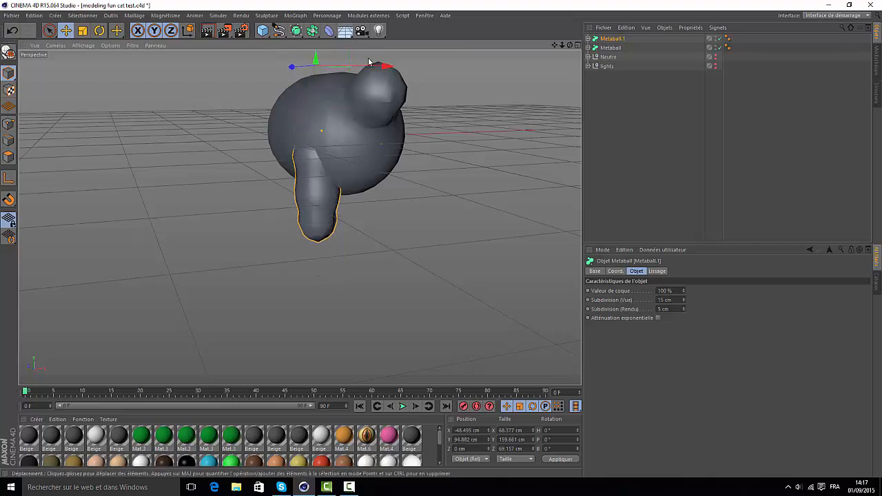
Move the leg Metaball further out from the body, to about X -67.9 cm and Z 8.3 cm.
left_click_drag(569, 46, 617, 62)
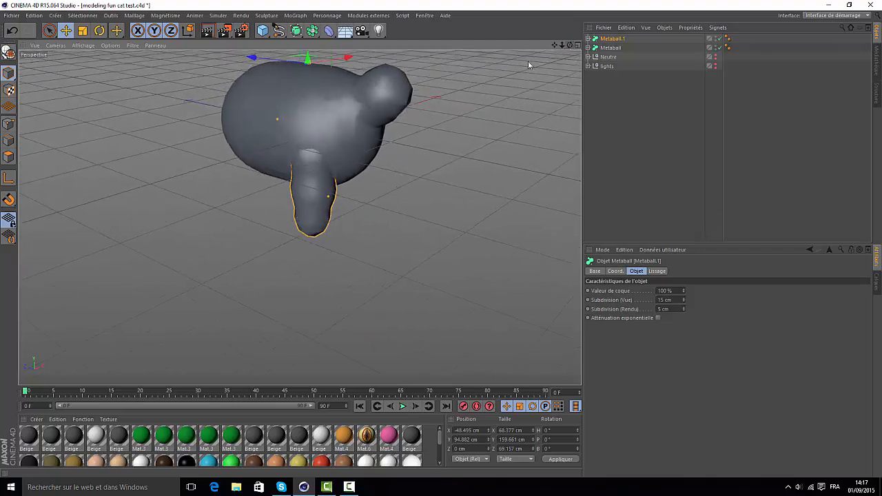
left_click_drag(348, 60, 337, 66)
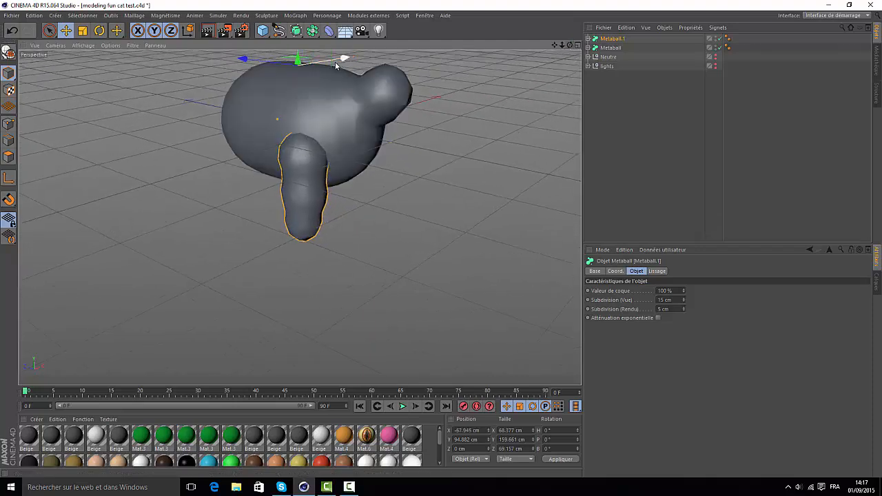
left_click_drag(253, 63, 249, 62)
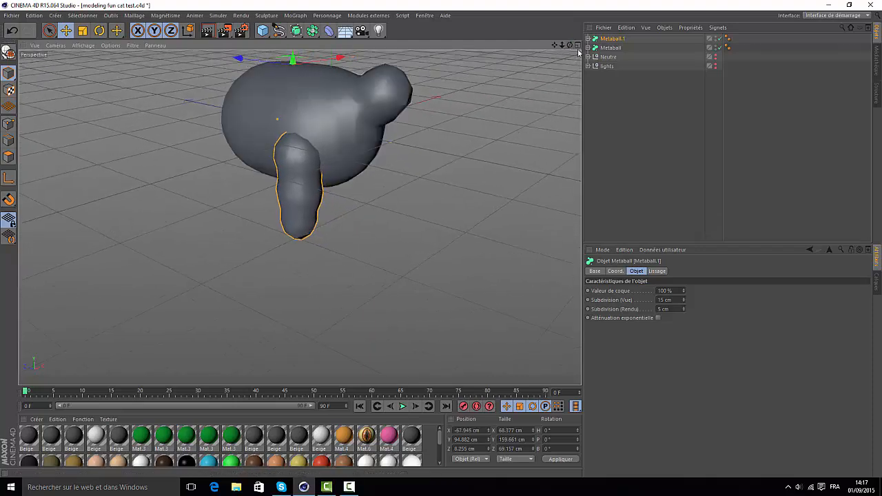
mouse_move(570, 45)
left_mouse_down()
mouse_move(598, 28)
mouse_move(631, 26)
mouse_move(610, 40)
mouse_move(576, 44)
mouse_move(572, 35)
mouse_move(569, 46)
left_mouse_up()
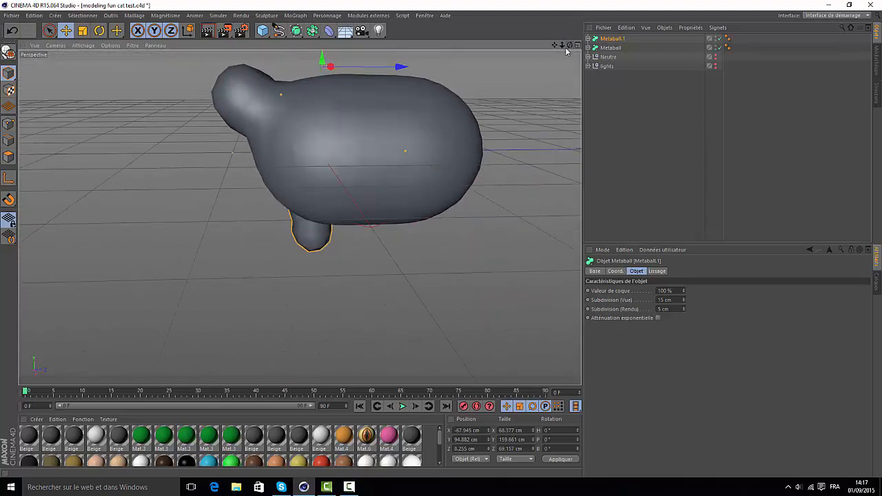
Set the radius of the two large body spheres, Sphère and Sphère.1, to 50 cm.
left_click(456, 135)
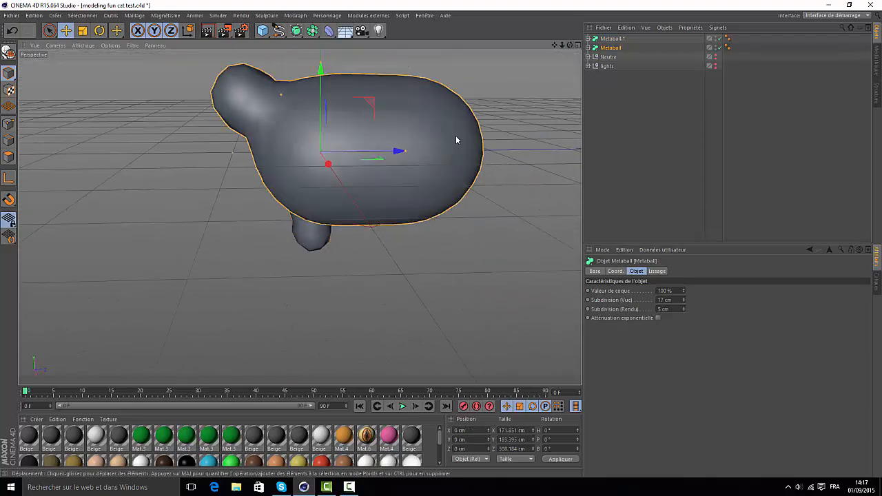
left_click(588, 48)
left_click(614, 67)
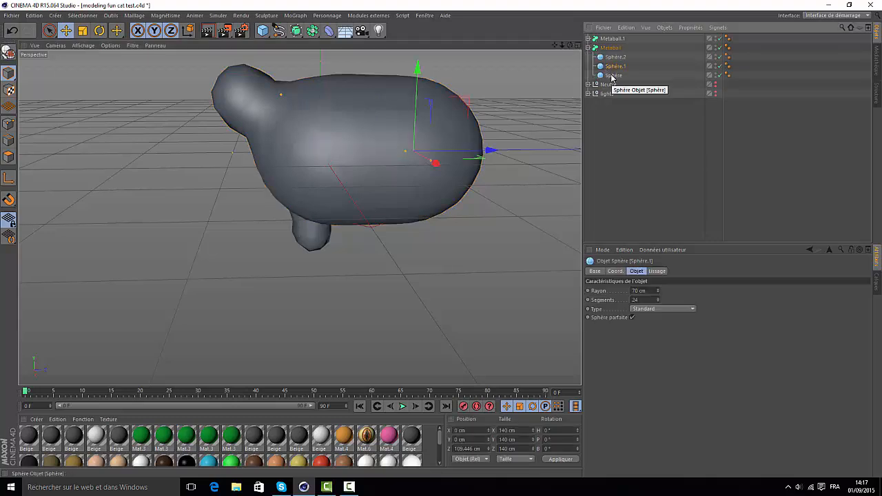
left_click(612, 75, "ctrl")
left_click(635, 290)
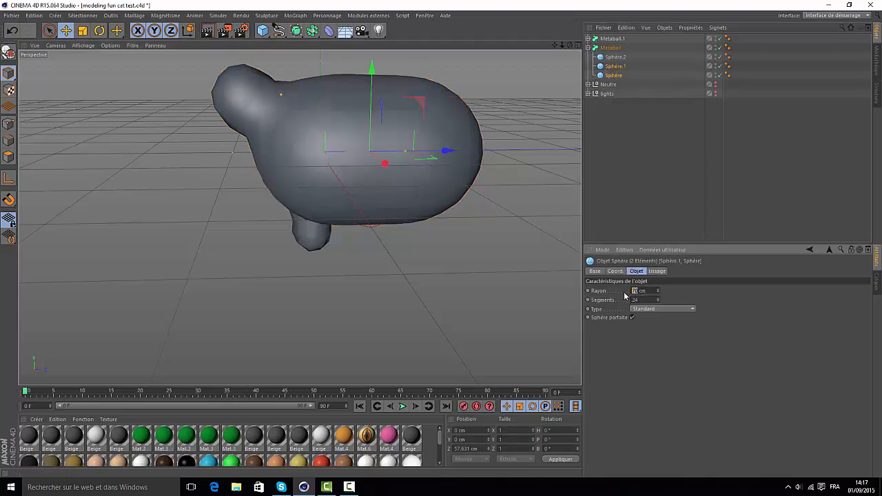
type("50")
key("Return")
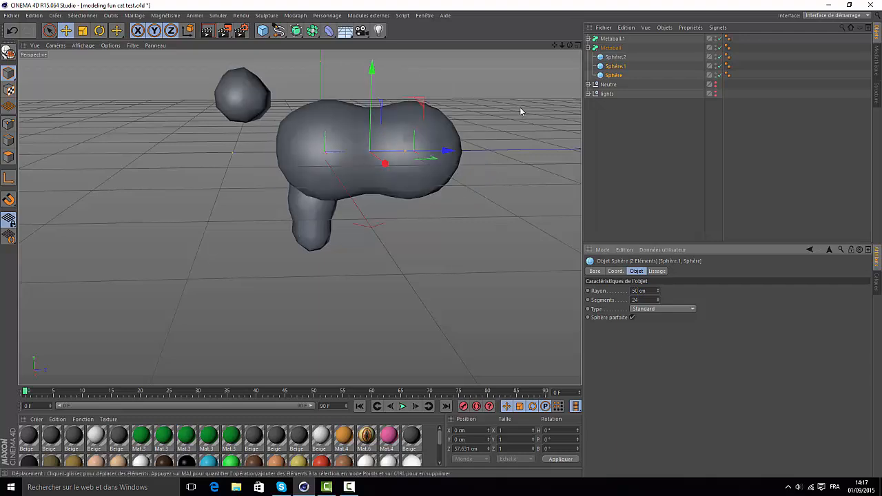
Move the rear body sphere closer to the front one, to about Z 93.7 cm.
left_click(615, 67)
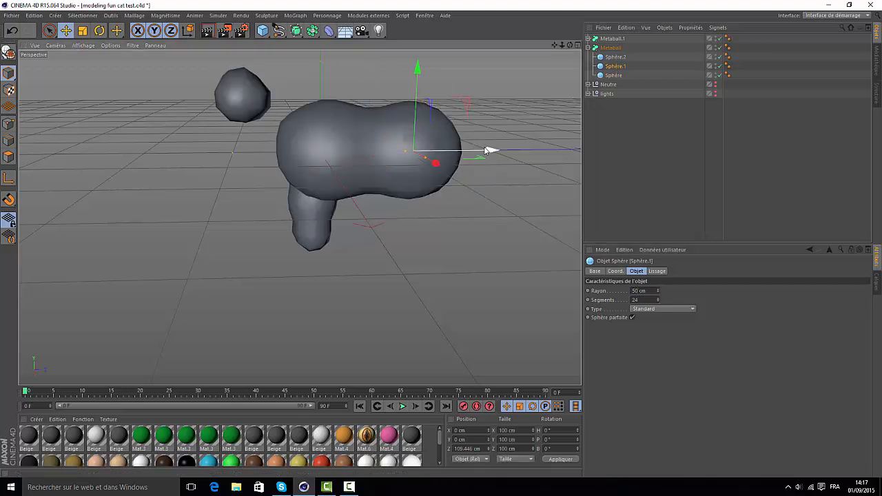
left_click_drag(492, 150, 478, 159)
left_click_drag(570, 45, 591, 76)
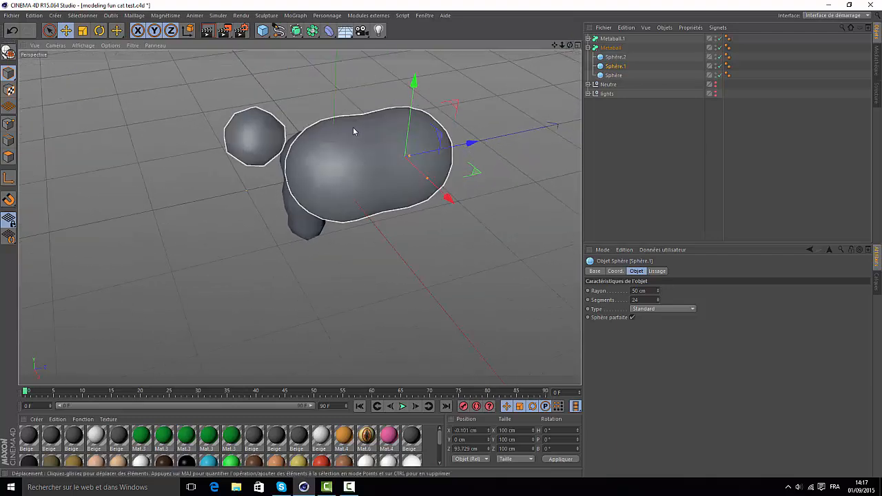
left_click_drag(570, 45, 555, 60)
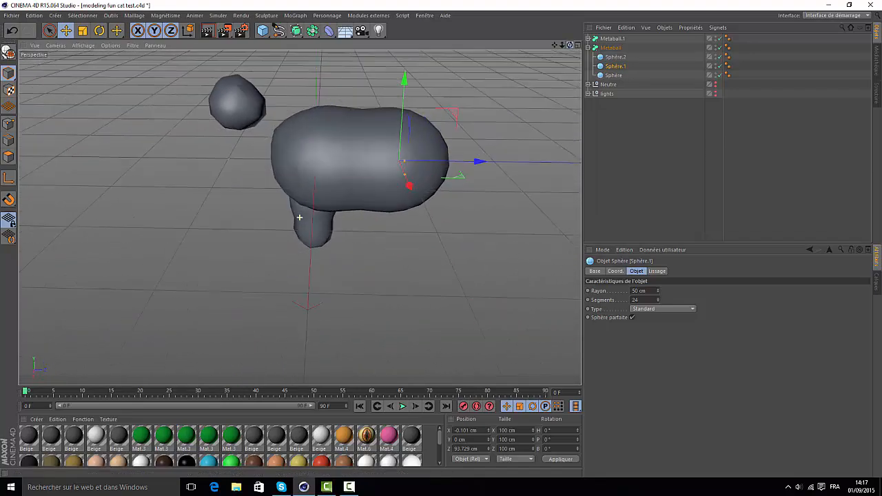
Move the small front sphere back towards the body, to about Y 48.3 cm and Z -51.4 cm.
left_click(616, 56)
left_click_drag(308, 104, 275, 76)
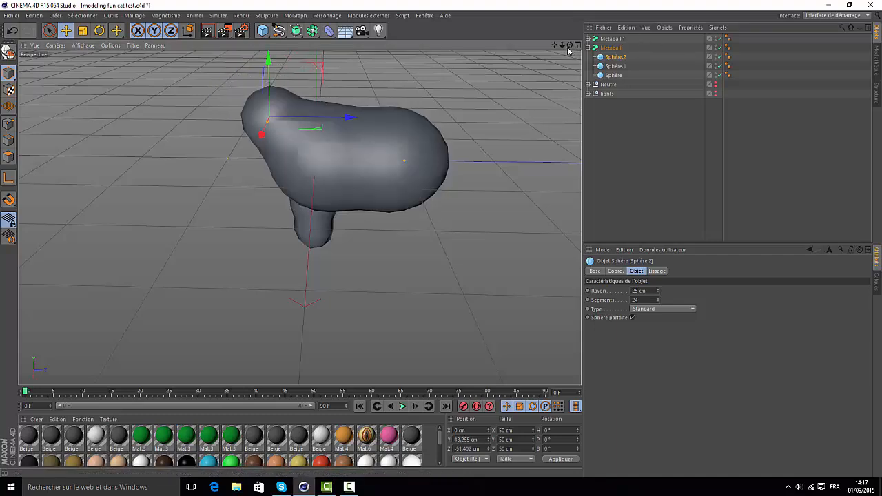
left_click_drag(569, 46, 299, 217)
Try a radius of 10 cm on the lowest leg sphere.
left_click(588, 38)
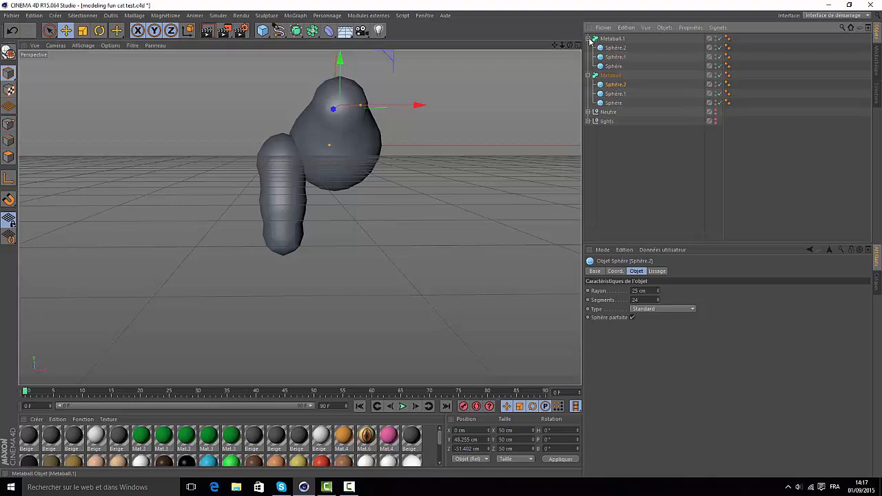
left_click(613, 48)
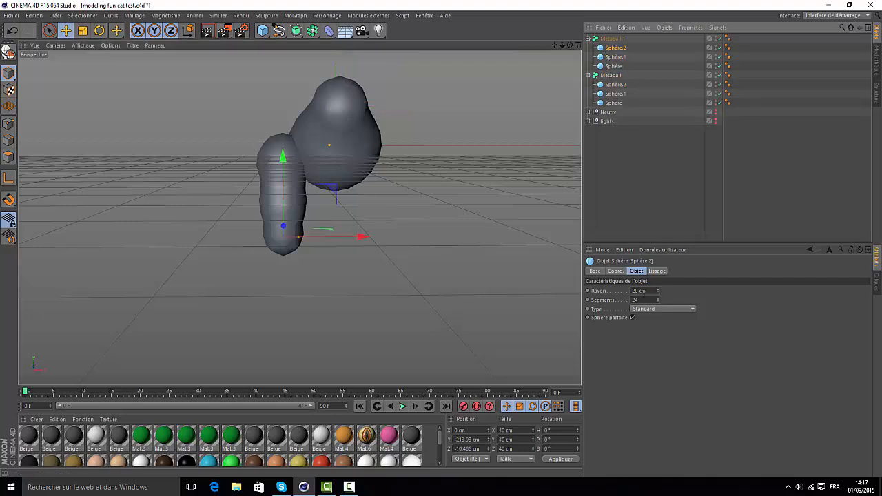
left_click(639, 291)
type("1")
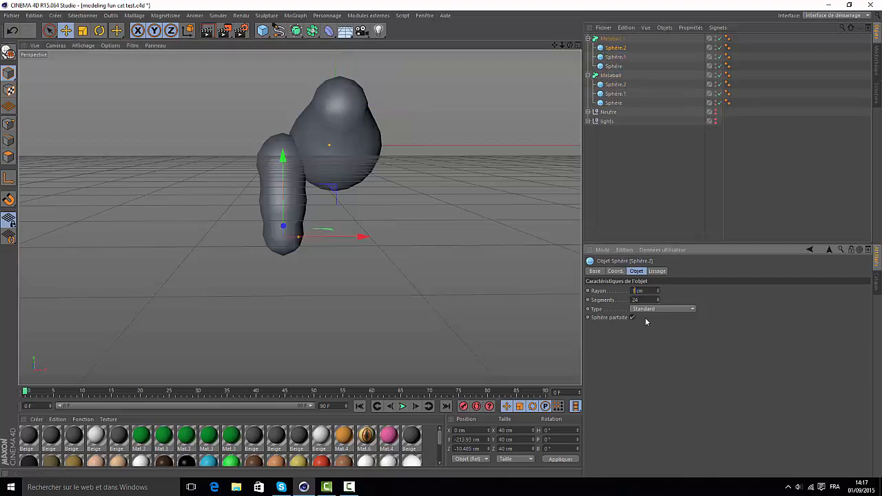
type("0")
key("Return")
Try radii of 15 cm on the middle leg sphere and 20 cm on the uppermost one.
left_click(607, 58)
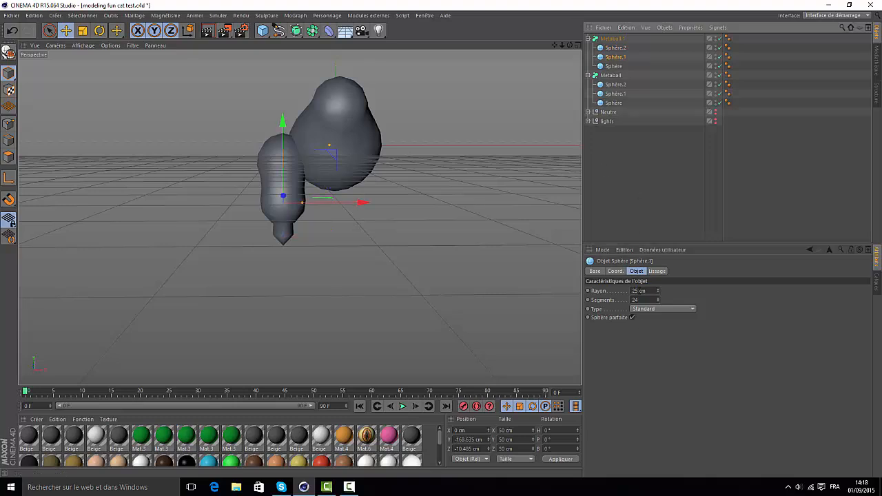
left_click(639, 291)
type("15")
key("Return")
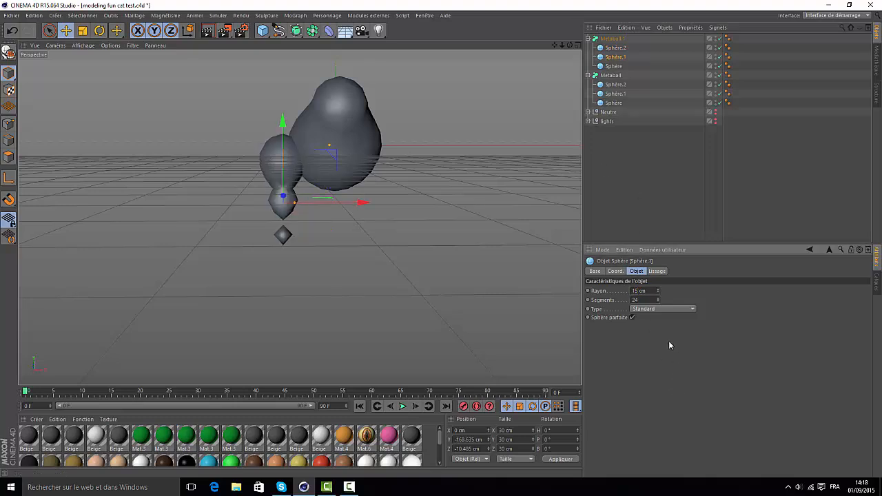
left_click(613, 66)
left_click(635, 291)
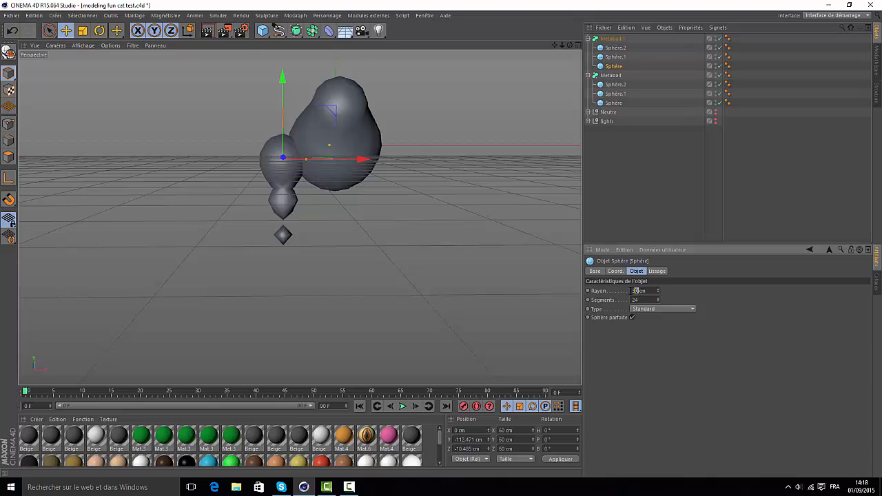
key("Return")
scroll(242, 175, "up", 5)
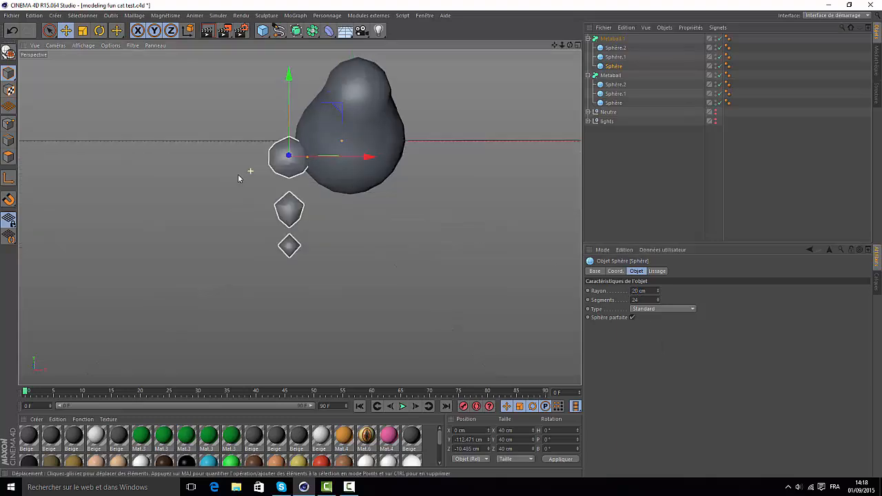
Try raising the middle leg sphere to about Y -144.3 cm and the lowest one to about Y -168.5 cm.
left_click(615, 57)
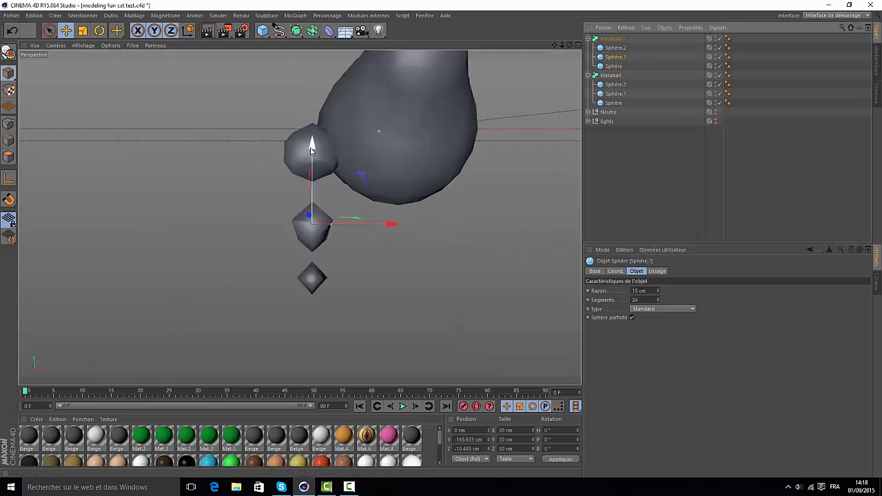
left_click_drag(312, 150, 311, 112)
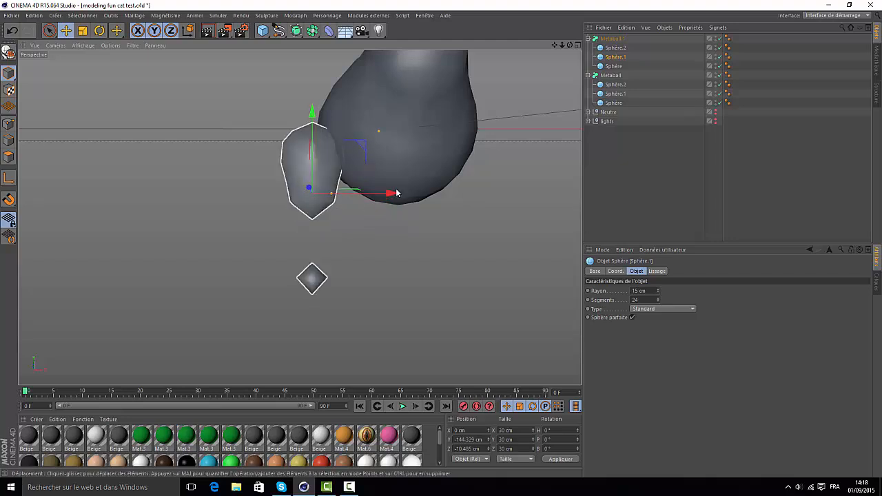
left_click(614, 65)
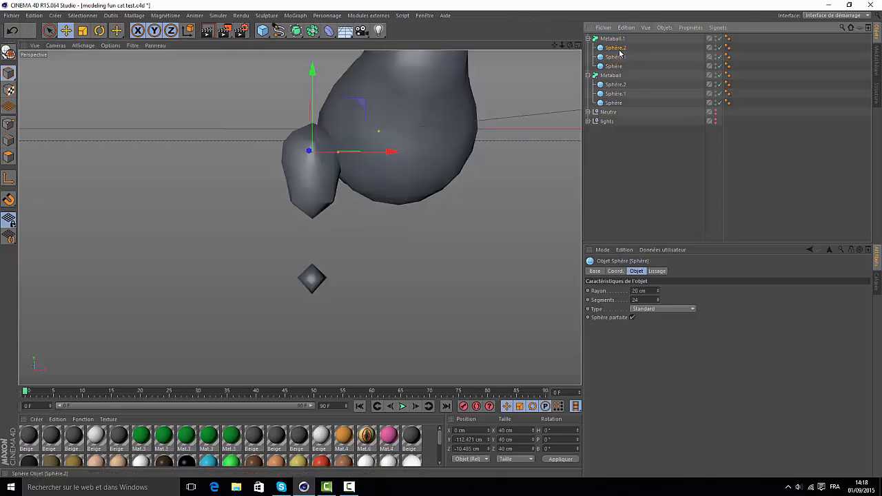
left_click(313, 278)
left_click_drag(312, 201, 315, 148)
left_click_drag(571, 46, 555, 91)
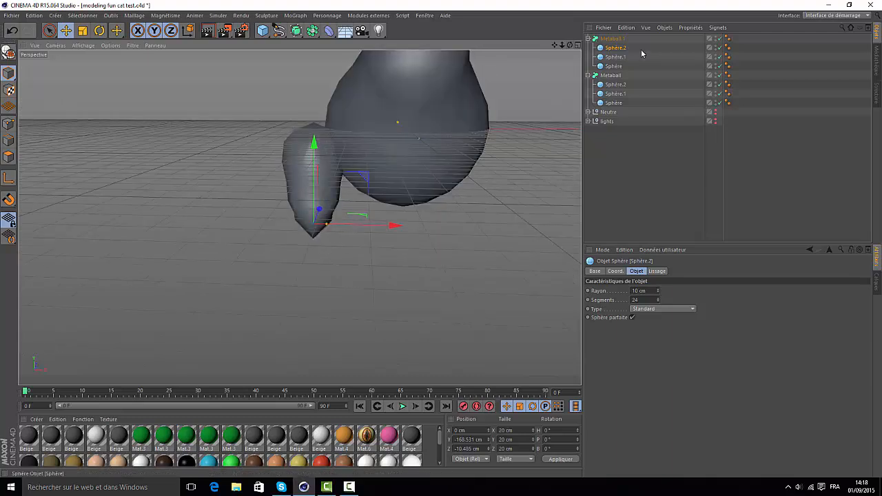
Undo the leg spheres' position and radius changes.
left_click(16, 32)
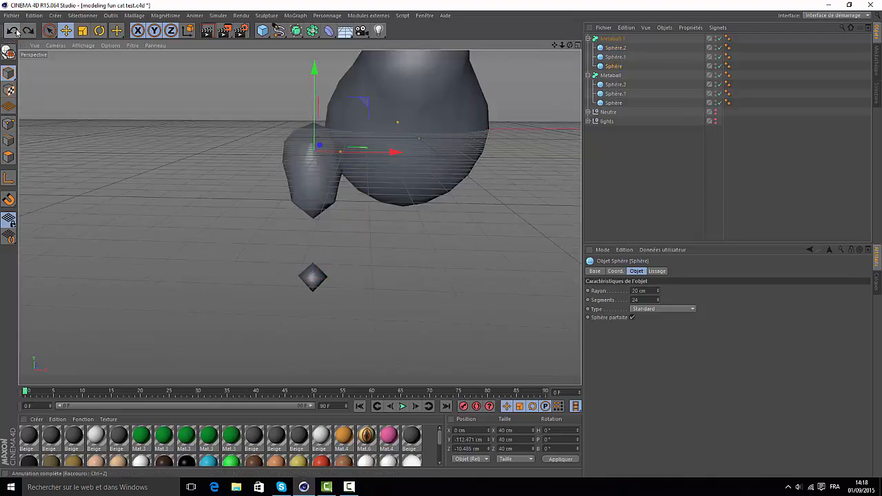
left_click(16, 32)
left_click(15, 32)
left_click(16, 32)
left_click(15, 32)
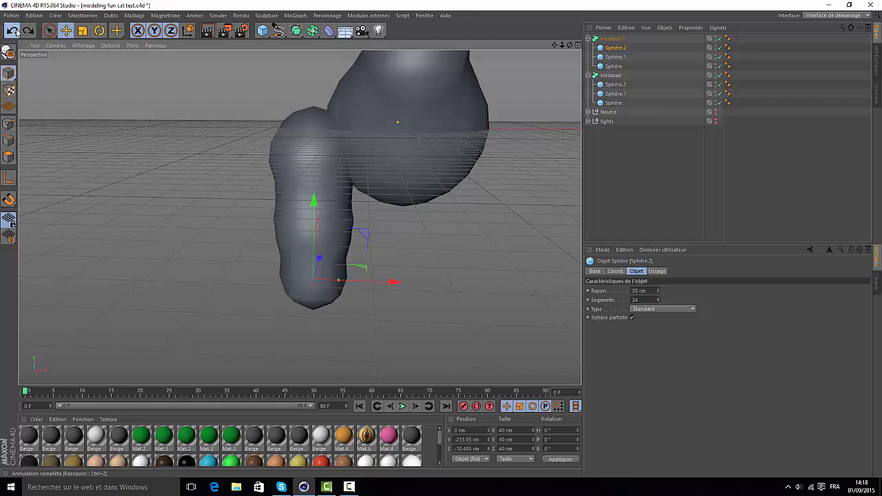
Move the whole leg Metaball in closer to the body, to about X -45.6 cm.
left_click(600, 48)
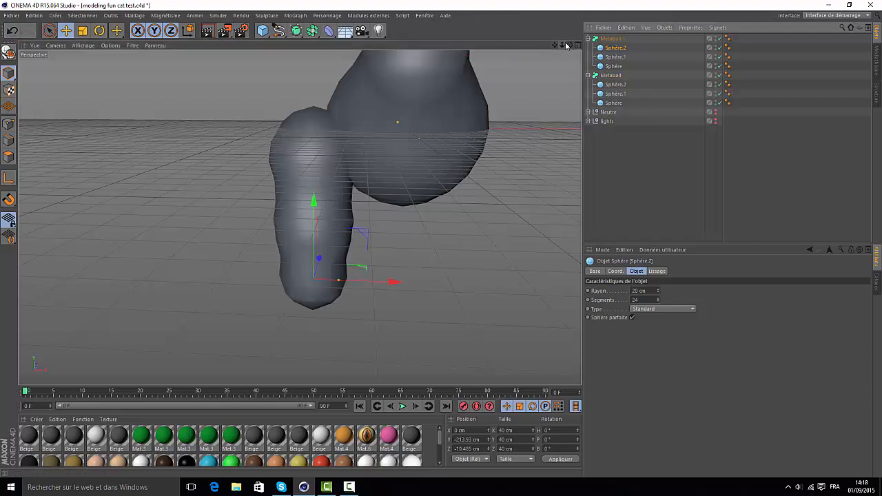
left_click_drag(567, 46, 580, 141)
left_click(610, 39)
scroll(277, 102, "down", 3)
scroll(514, 95, "down", 2)
left_click_drag(325, 138, 317, 136)
left_click_drag(570, 45, 537, 9)
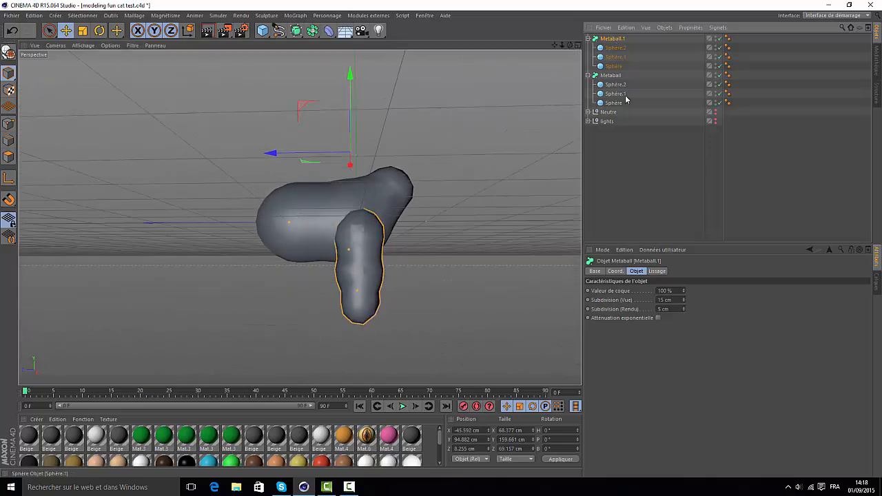
Duplicate the leg Metaball and move the copy to the rear of the body, at about Z 105.2 cm.
key("ctrl+c")
key("ctrl+v")
left_click_drag(291, 158, 225, 169)
left_click_drag(570, 45, 475, 47)
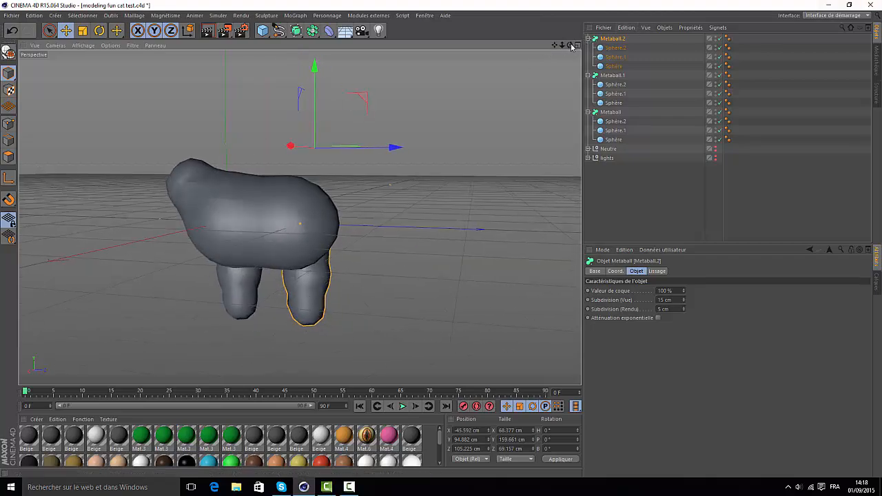
left_click_drag(571, 46, 314, 118)
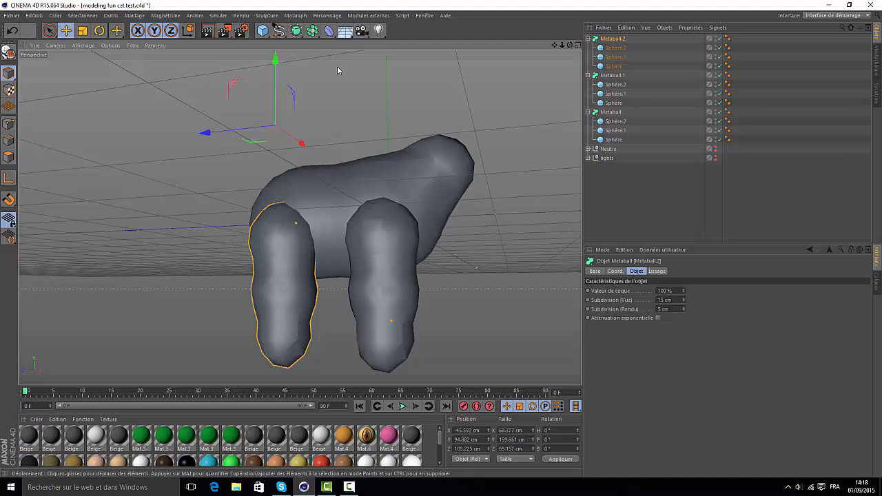
Collapse the hierarchies of the body Metaball and both leg Metaballs.
left_click(588, 39)
left_click(588, 48)
left_click(588, 57)
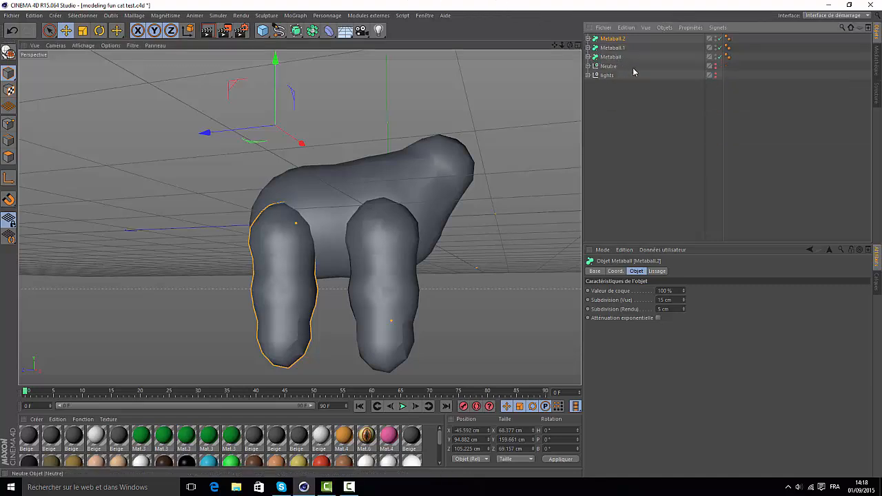
Show the finished cat in the Neutre group and examine its legs and feet from several sides as a reference.
left_click(714, 65)
left_click(714, 71)
left_click(571, 47)
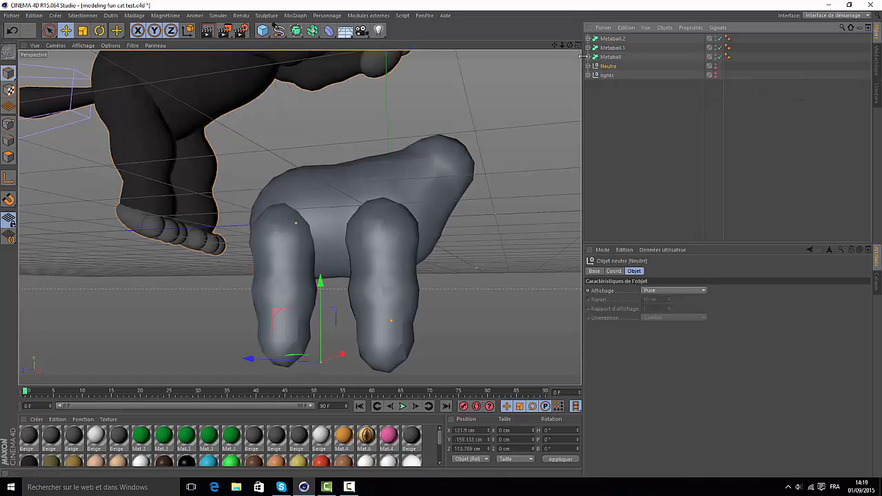
left_click_drag(571, 46, 700, 215)
scroll(508, 128, "down", 4)
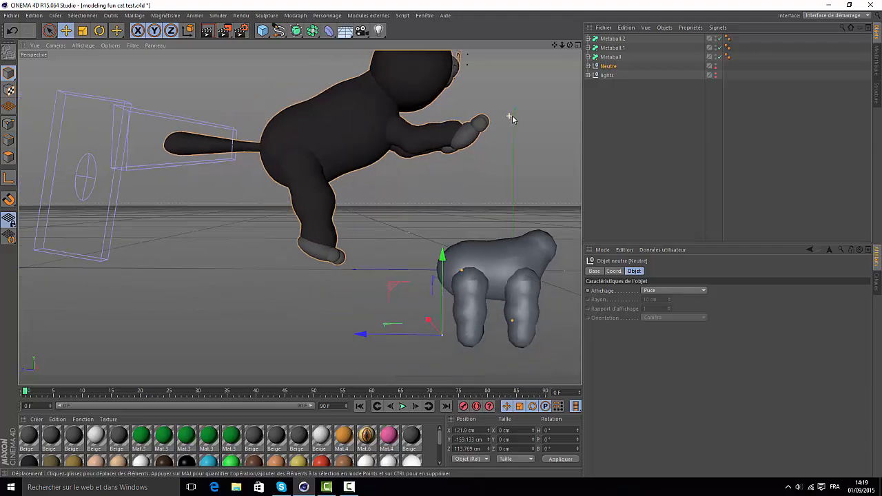
left_click_drag(554, 45, 481, 77)
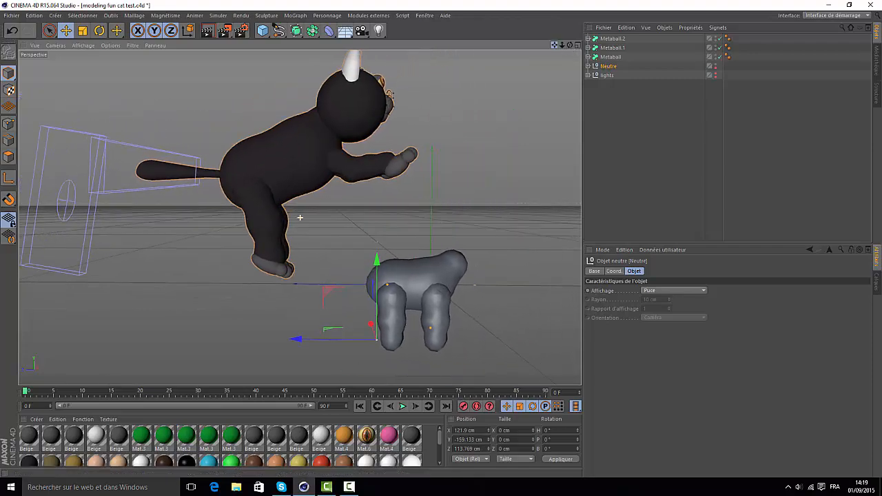
left_click_drag(570, 45, 541, 69)
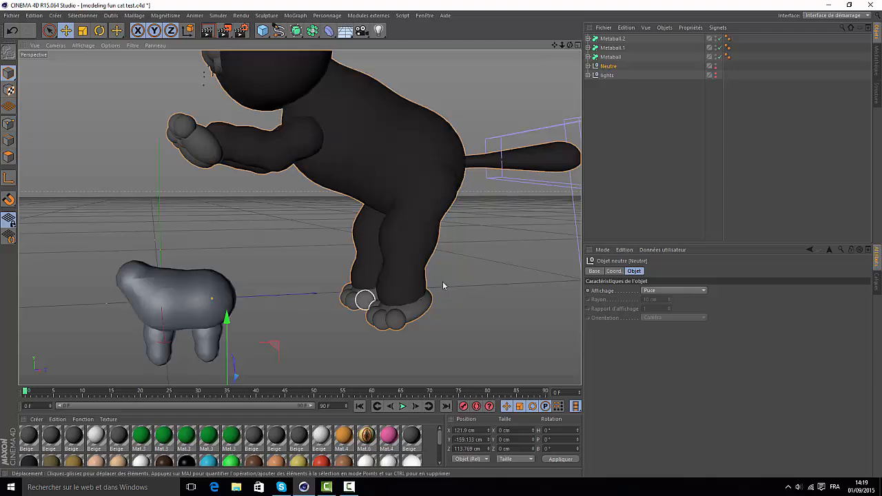
left_click_drag(570, 44, 524, 50)
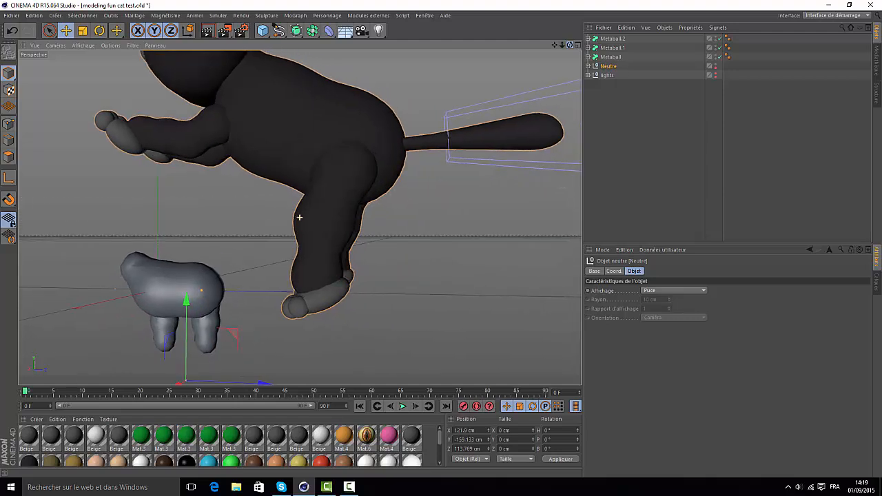
Add a sphere at the reference cat's hip, about Y 224.5 cm and Z 433.2 cm, and scale it to about 98.5 cm.
left_click(578, 46)
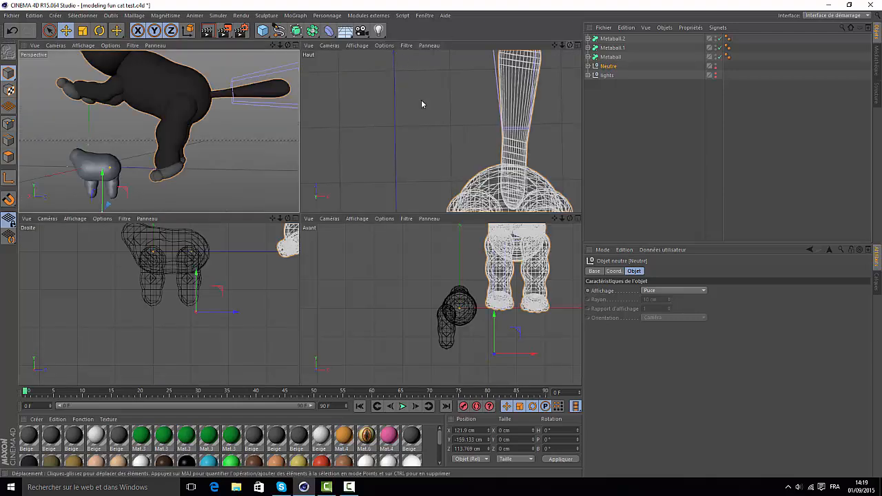
left_click(295, 218)
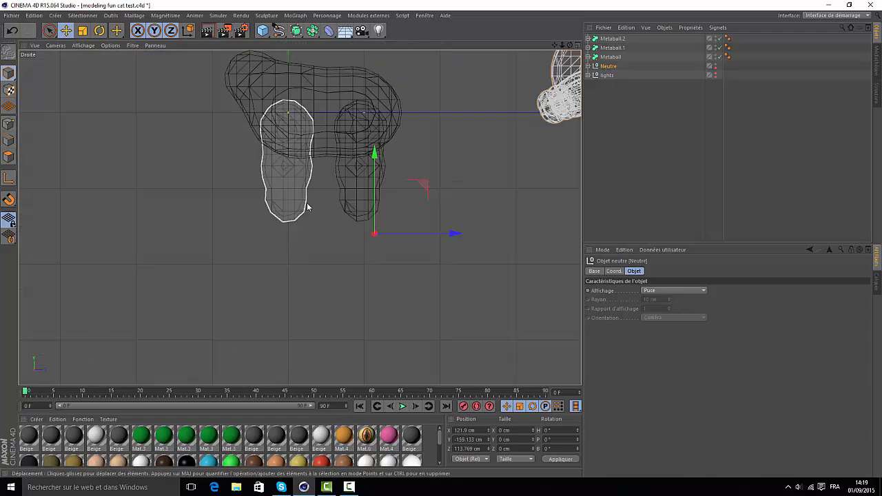
left_click_drag(556, 46, 262, 237)
left_click(262, 30)
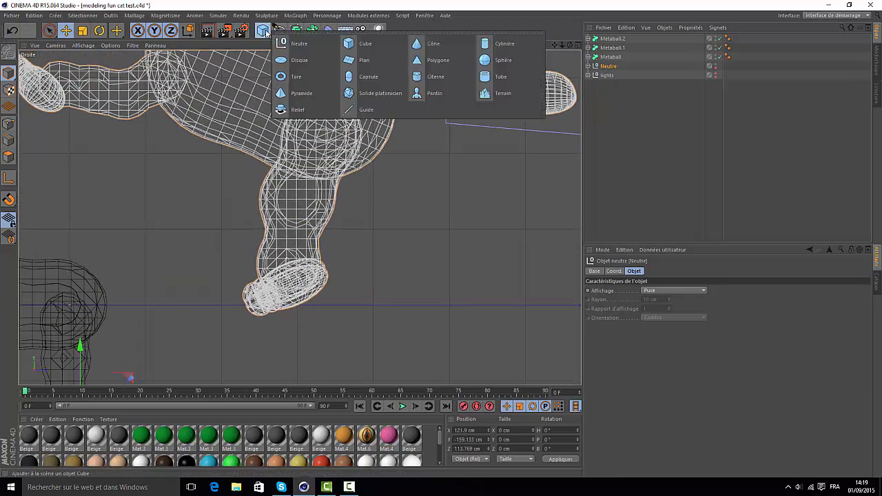
left_click(504, 60)
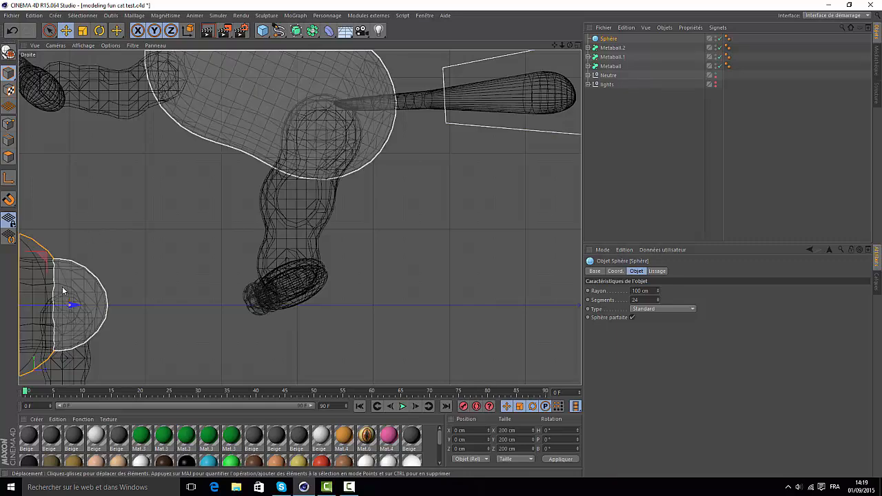
left_click_drag(133, 305, 364, 304)
left_click_drag(297, 227, 298, 66)
left_click_drag(380, 149, 412, 146)
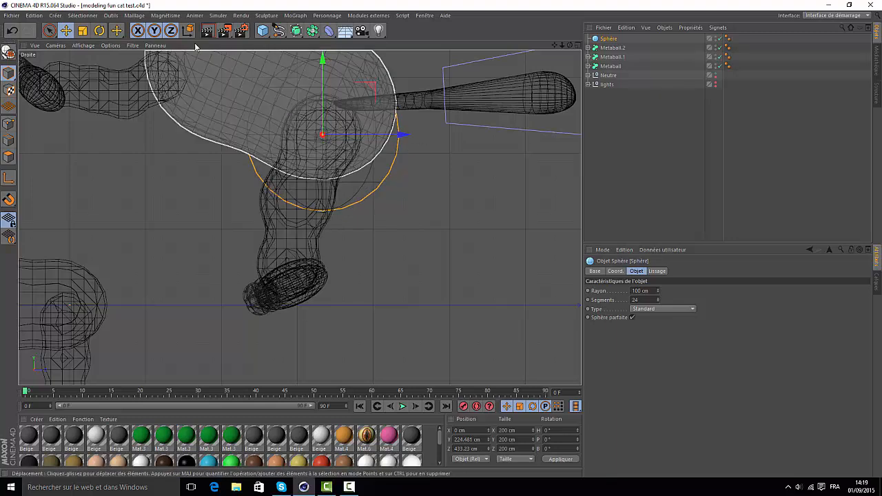
key("t")
left_click_drag(405, 139, 363, 138)
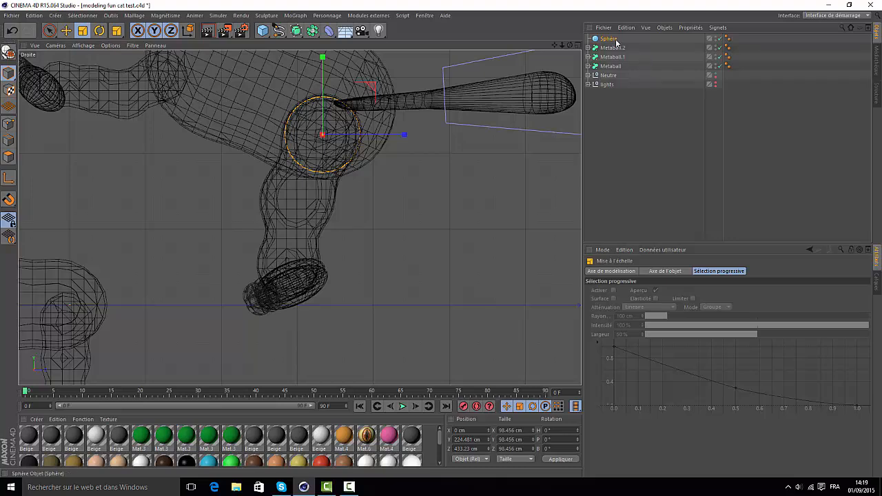
Duplicate the hip sphere, move the copy to the knee at about Y 141 cm, Z 401.8 cm, and scale it to about 77.3 cm.
left_click_drag(616, 43, 609, 42, "ctrl")
left_click(66, 30)
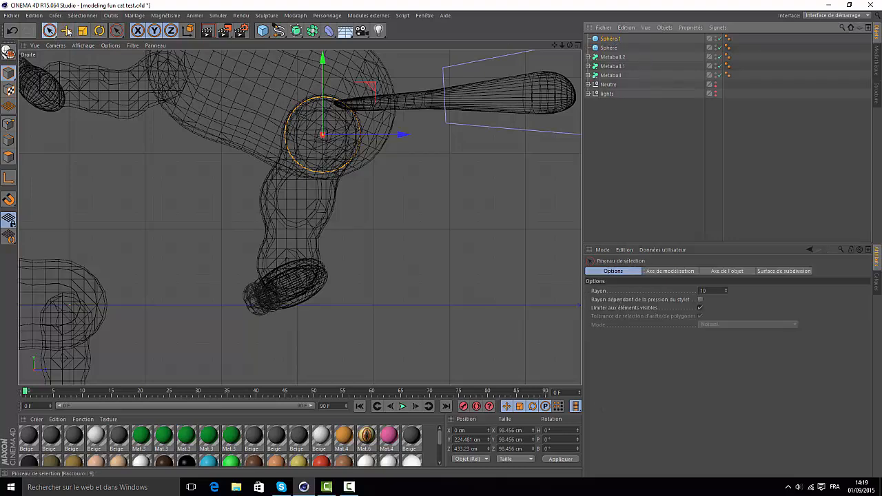
left_click_drag(322, 61, 336, 121)
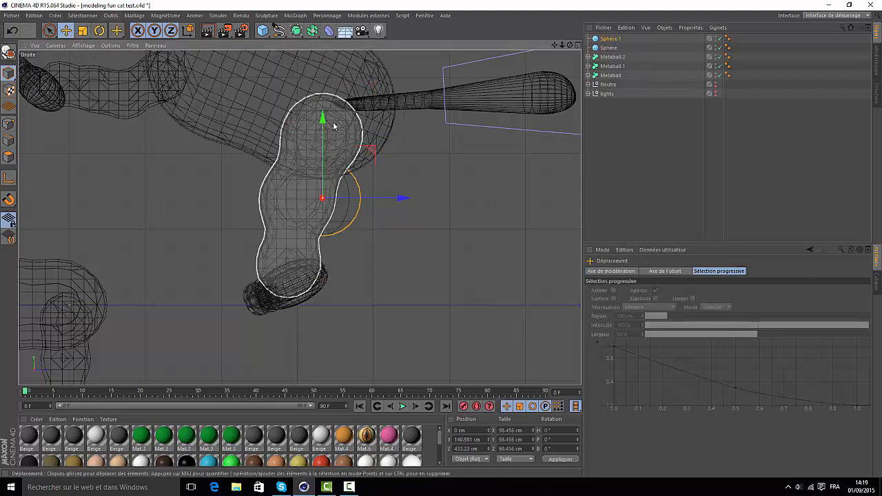
left_click_drag(404, 198, 359, 203)
key("t")
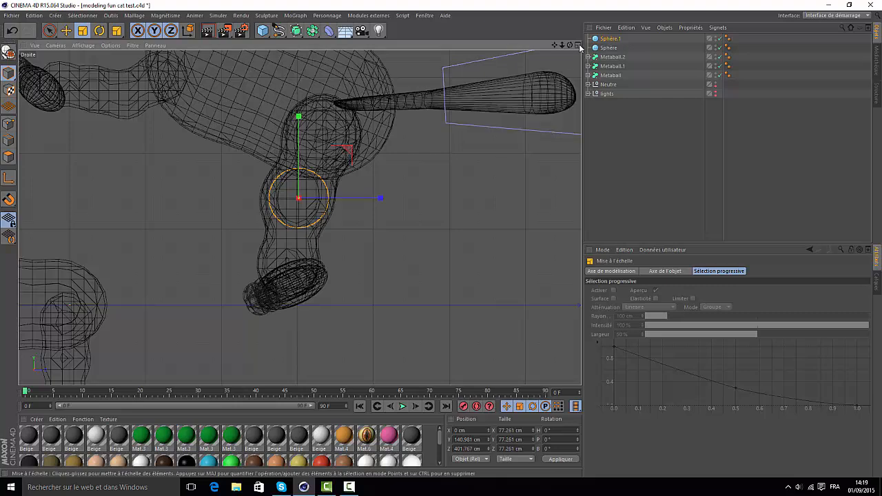
Duplicate the knee sphere, move the copy to the ankle at about Y 57.5 cm, Z 388.3 cm, and scale it to about 71.1 cm.
left_click(600, 39)
key("ctrl+c")
key("ctrl+v")
left_click(66, 30)
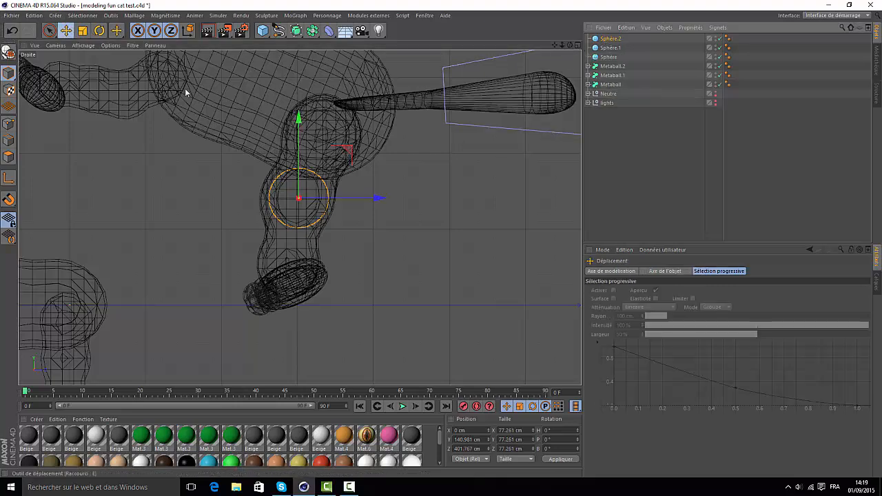
left_click_drag(302, 131, 304, 208)
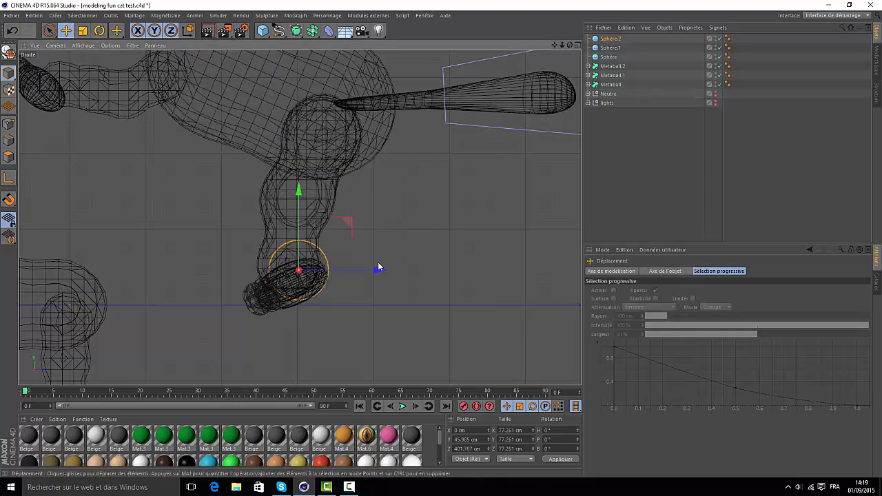
left_click_drag(379, 269, 372, 269)
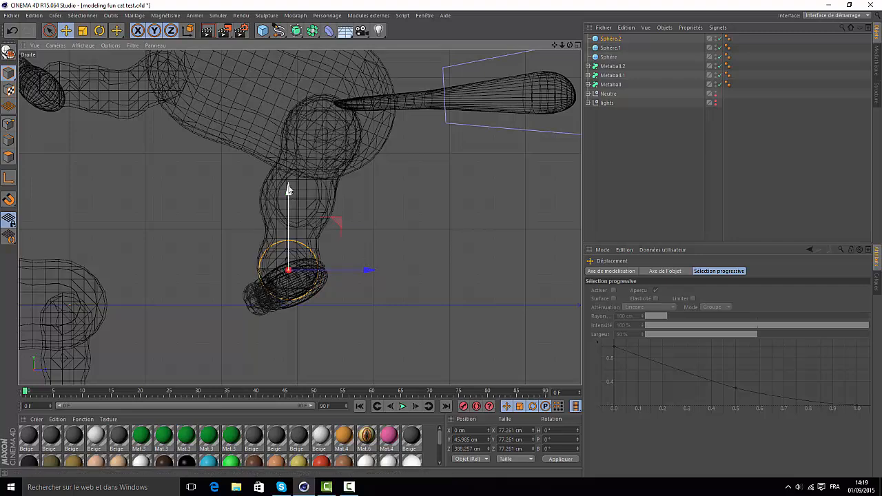
left_click_drag(290, 194, 290, 184)
left_click(83, 30)
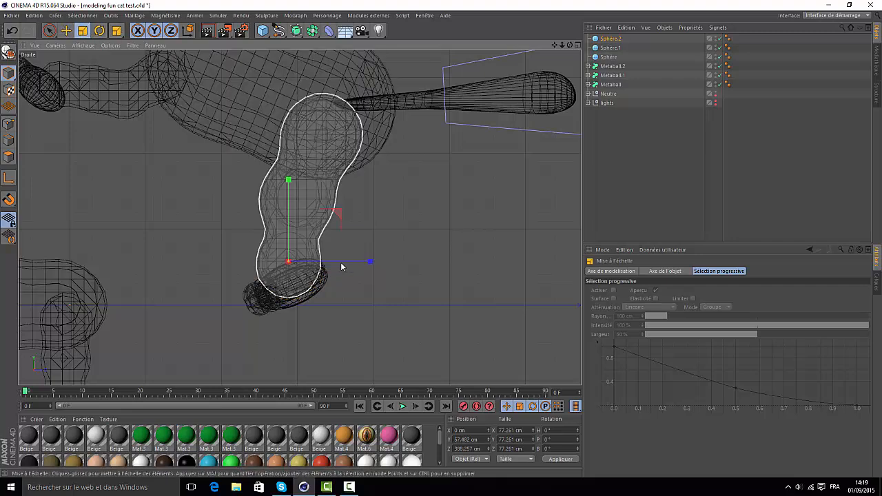
left_click_drag(371, 262, 360, 263)
Create a Metaball, nest the three new leg spheres in it, and set its view subdivision to 18 cm.
left_click(577, 45)
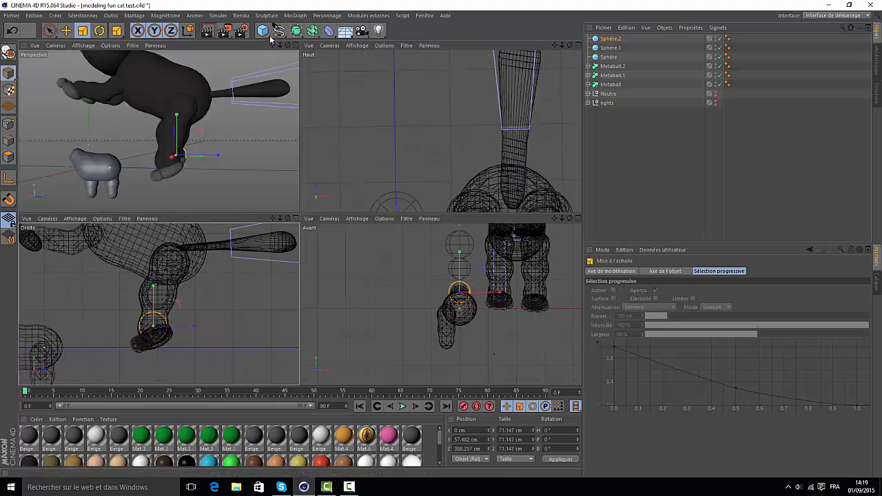
left_click(296, 49)
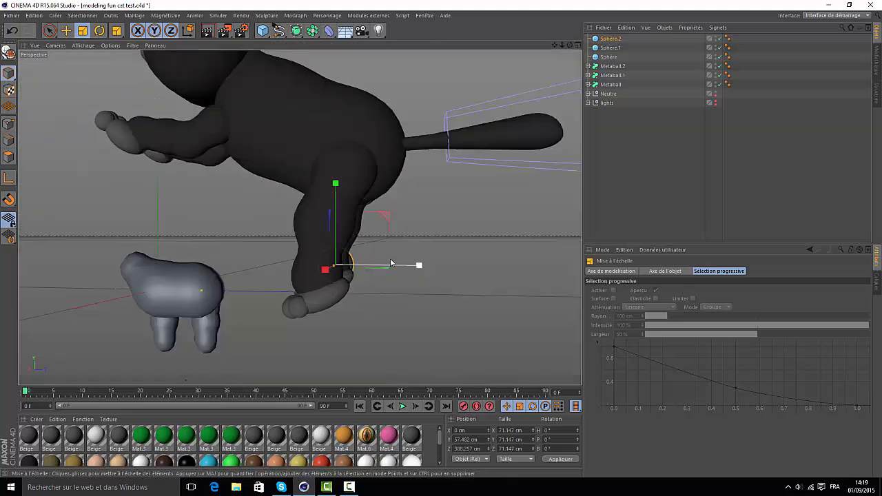
left_click_drag(570, 45, 299, 217)
left_click_drag(311, 30, 350, 78)
left_click(605, 48)
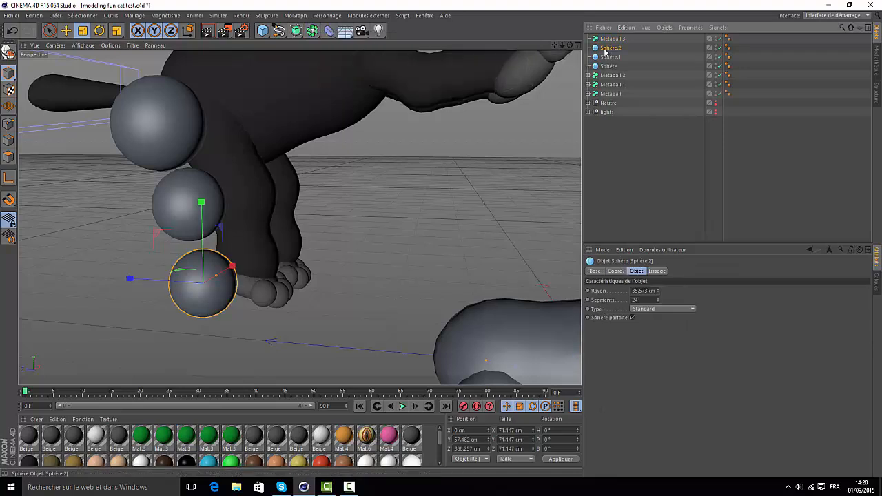
left_click(609, 65, "shift")
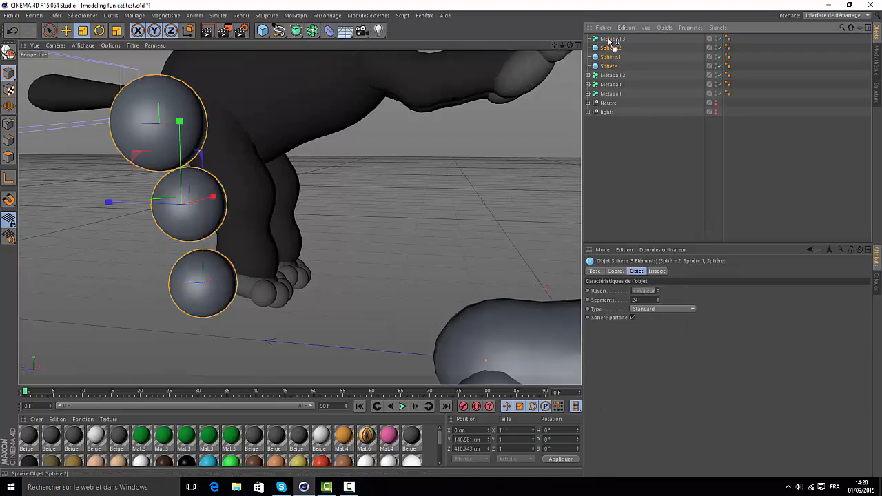
left_click_drag(609, 65, 613, 39)
left_click(613, 38)
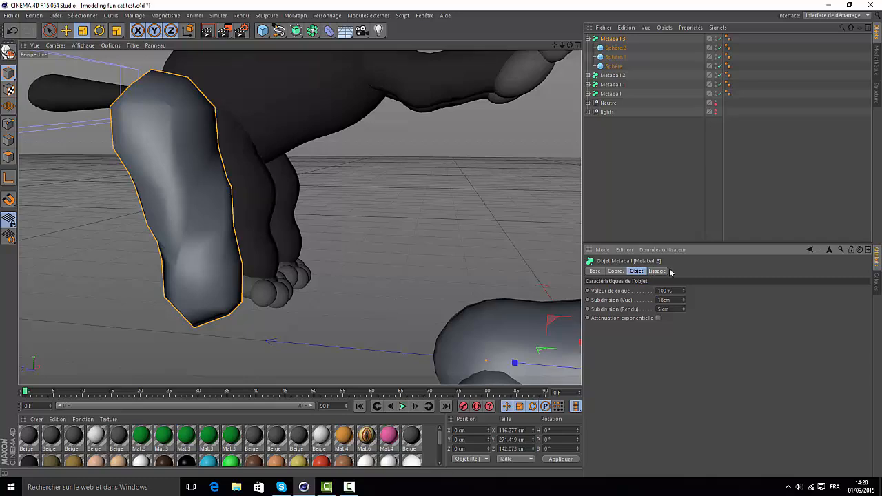
key("Return")
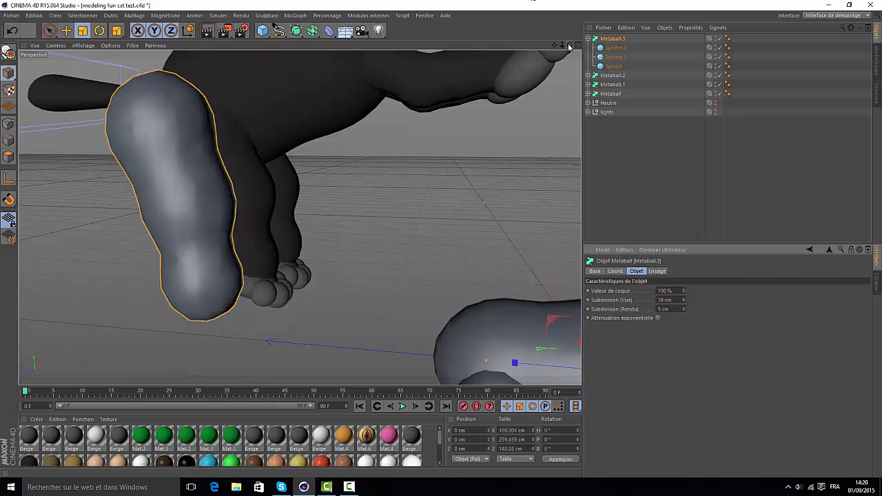
Raise the middle sphere of the new leg Metaball slightly, to about Y 145.9 cm.
left_click_drag(570, 46, 299, 217)
left_click(615, 57)
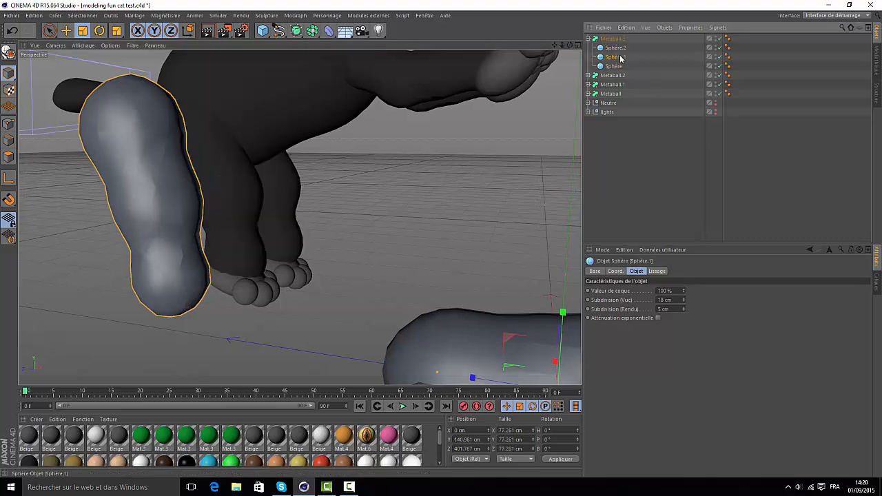
key("e")
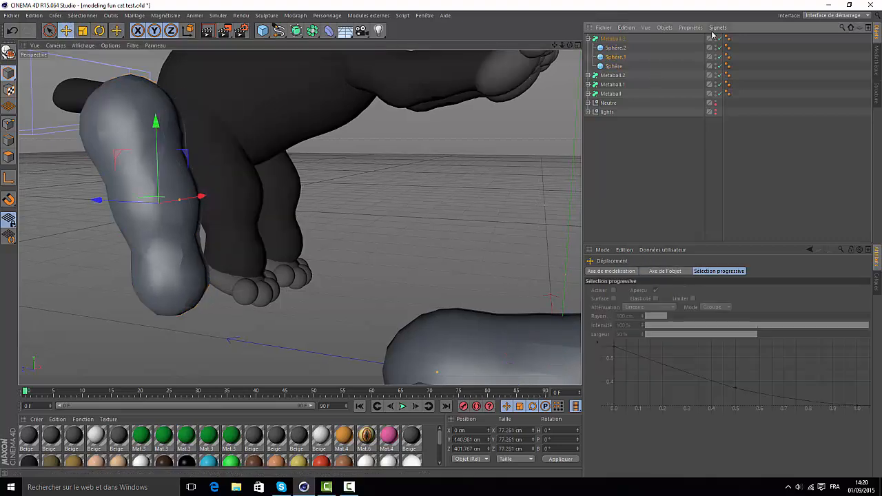
left_click_drag(154, 125, 156, 111)
left_click_drag(570, 44, 487, 208)
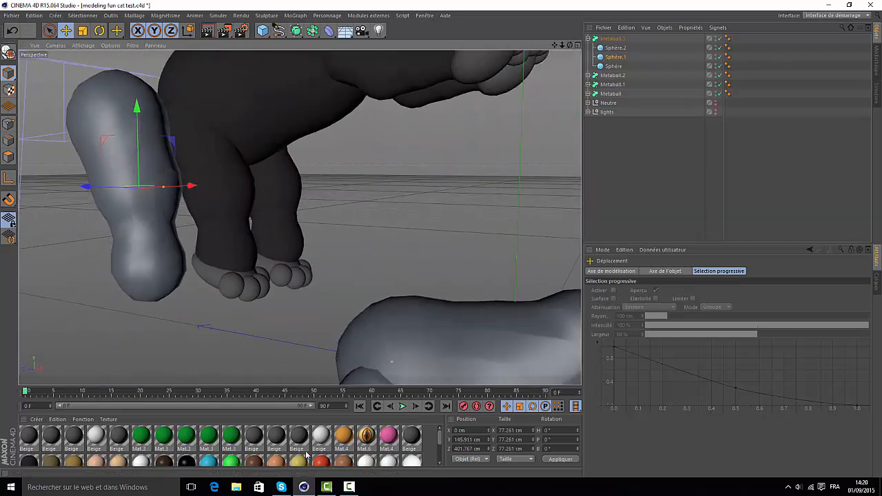
Create a dark grey material with RGB 41, 41, 41 and no specularity, and apply it to the new leg Metaball.
double_click(427, 454)
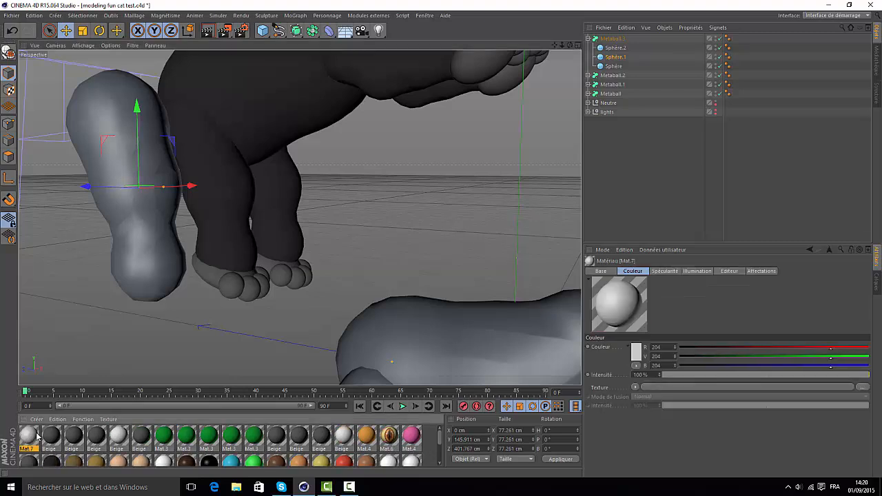
double_click(37, 434)
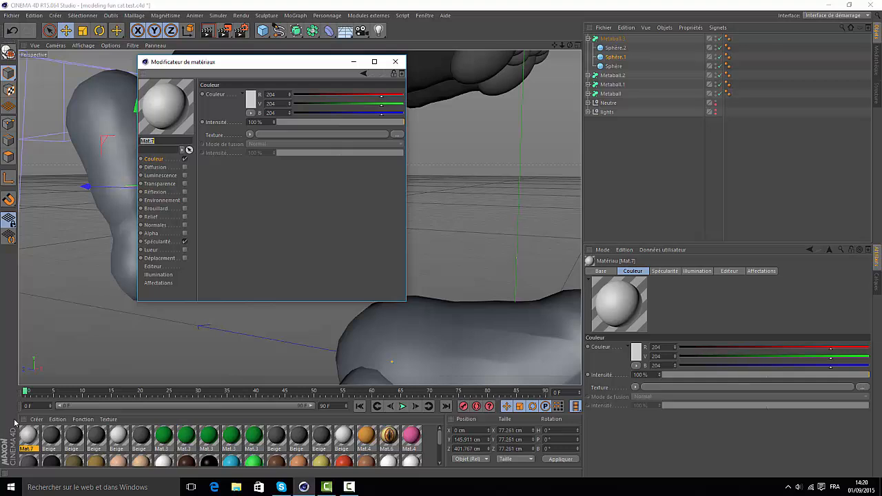
left_click(185, 242)
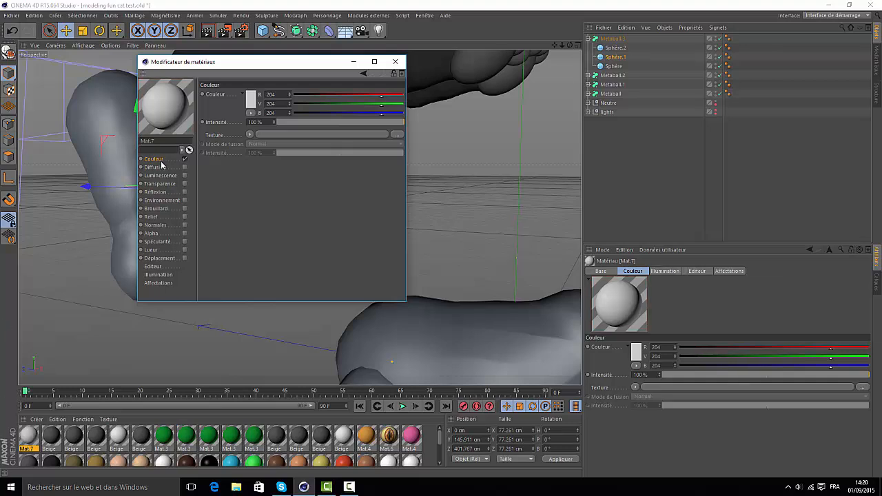
left_click(252, 99)
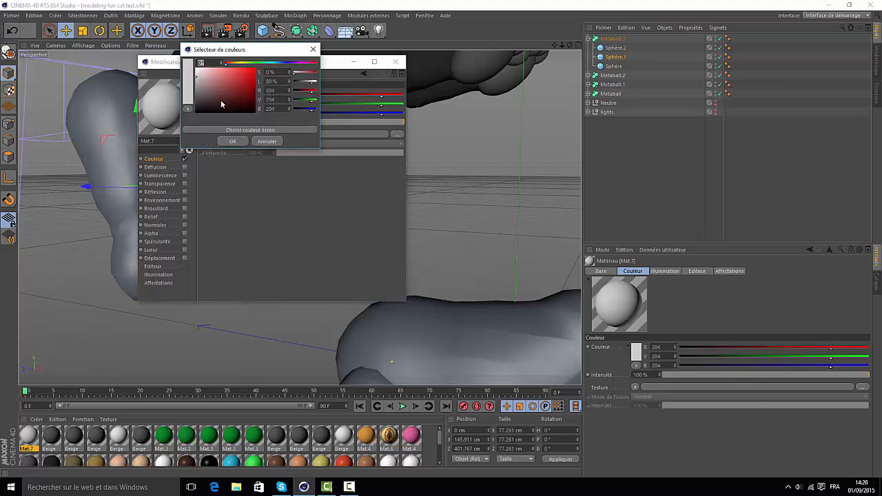
mouse_move(222, 104)
left_mouse_down()
mouse_move(196, 107)
mouse_move(193, 86)
mouse_move(187, 111)
left_mouse_up()
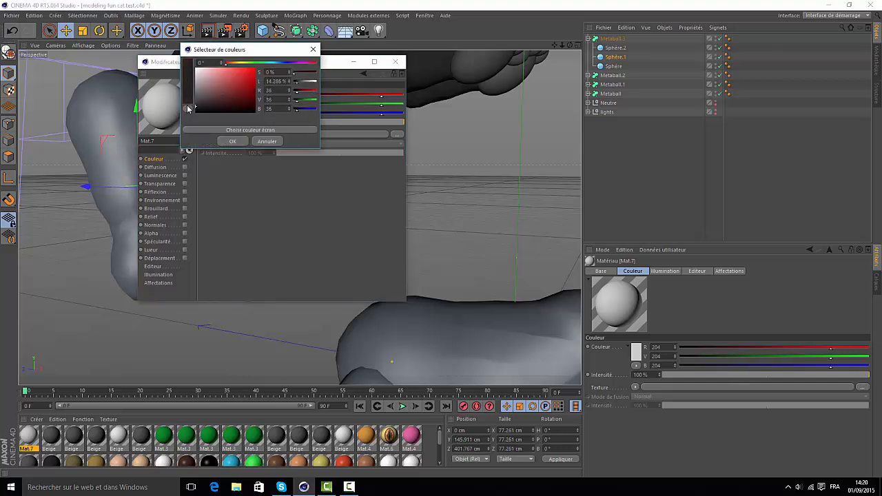
left_click(231, 141)
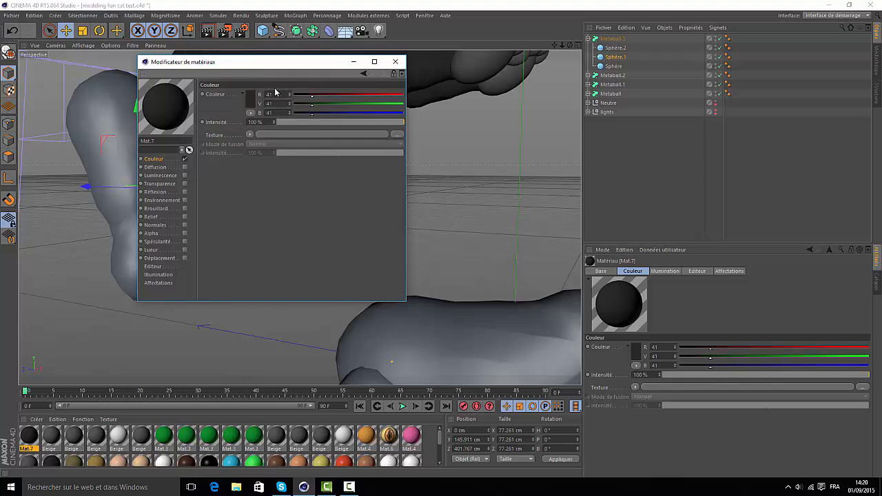
left_click(395, 61)
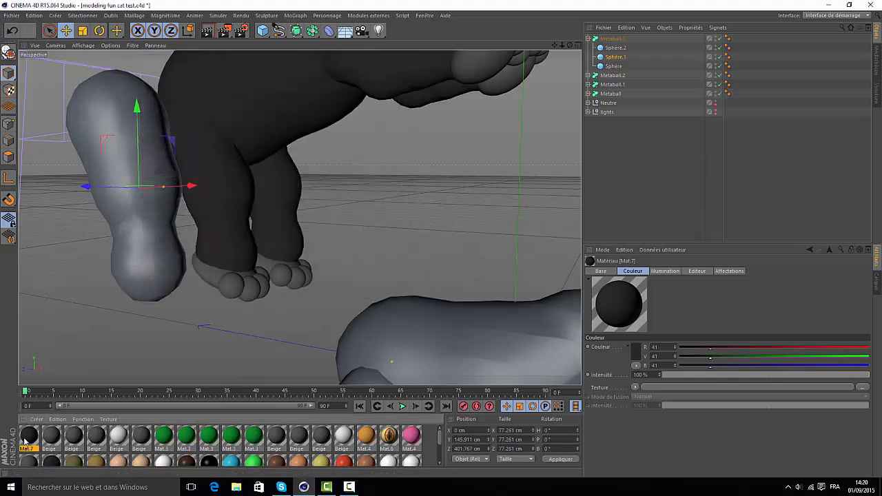
left_click_drag(88, 218, 124, 193)
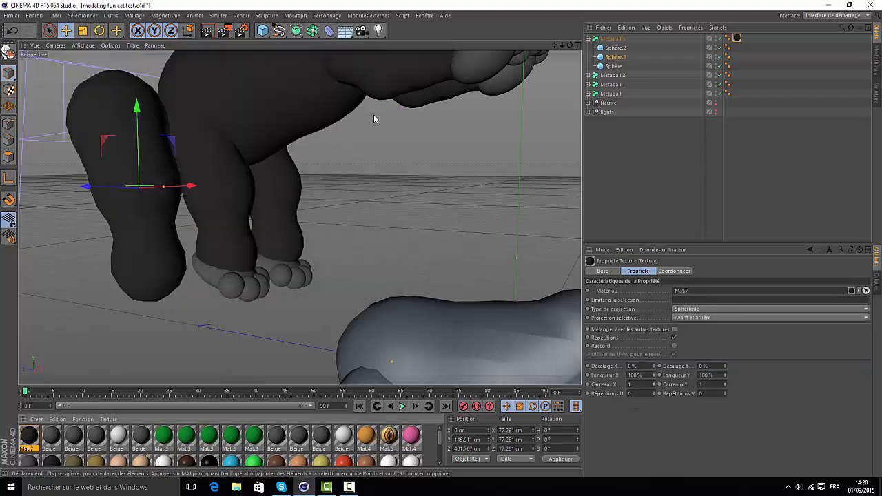
Disable the new leg Metaball and its three spheres, along with the three earlier Metaballs.
left_click(721, 39)
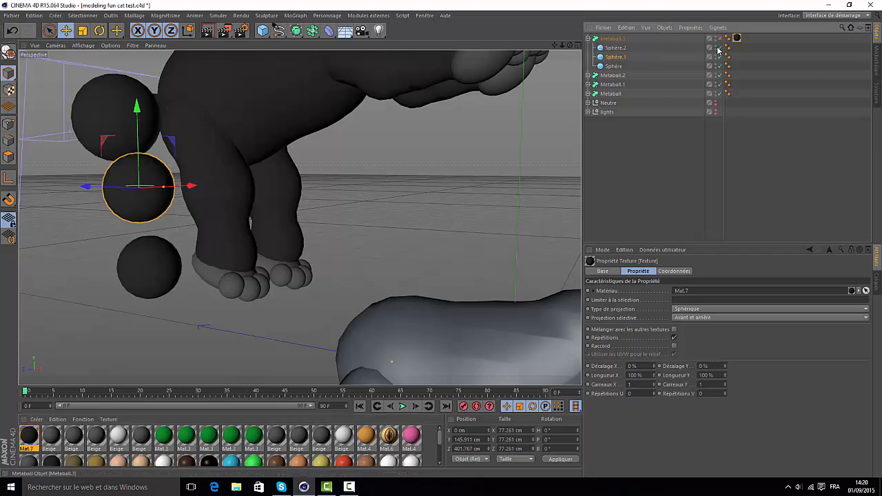
left_click(720, 48)
left_click(720, 57)
left_click(720, 66)
left_click(720, 75)
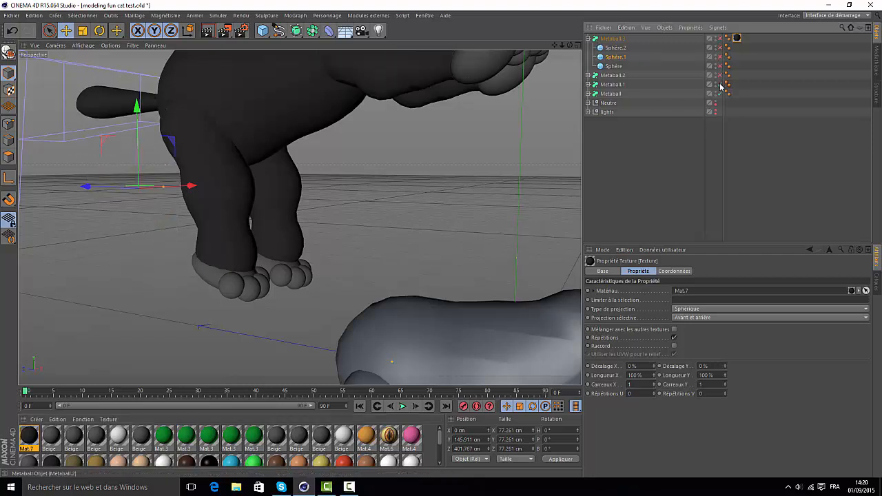
left_click(721, 93)
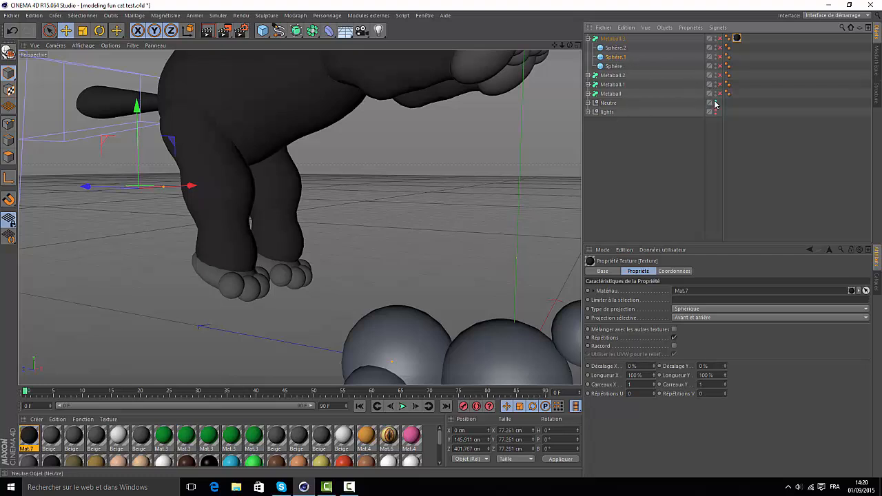
Hide the finished cat in the Neutre group and disable the three spheres inside Metaball.2.
left_click(715, 102)
left_click(610, 47)
left_click(588, 75)
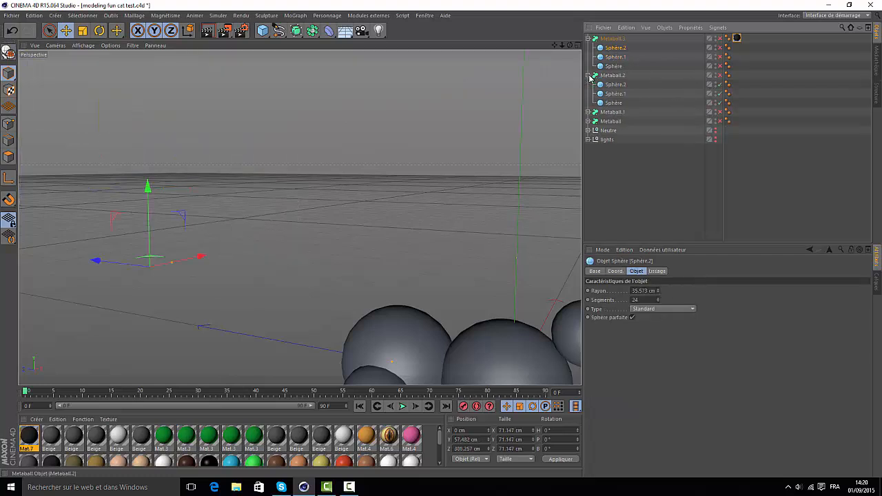
left_click(720, 101)
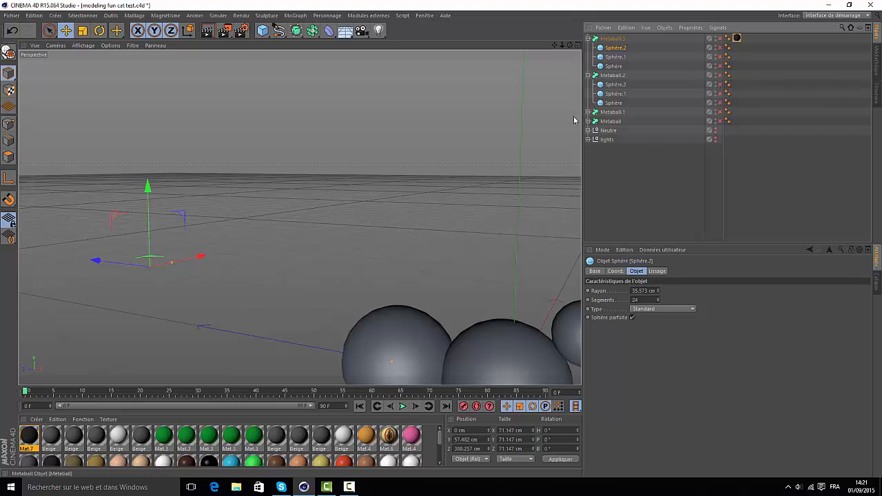
Disable the three spheres inside the first Metaball, the one directly above the Neutre group.
left_click(588, 112)
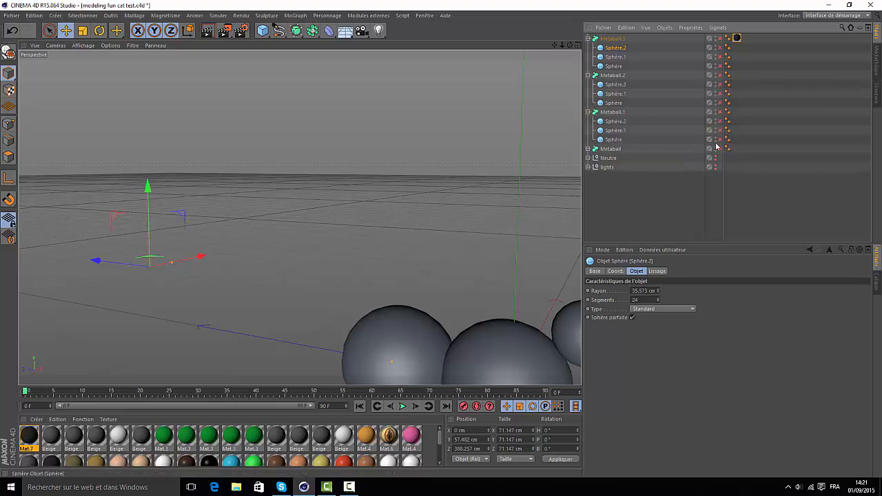
left_click(589, 149)
left_click(720, 159)
left_click(720, 168)
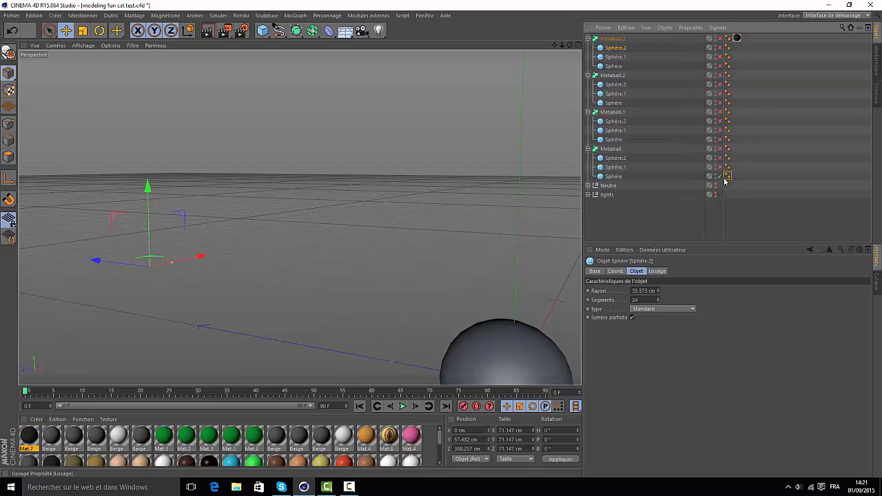
left_click(727, 177)
left_click(720, 178)
Collapse the hierarchies of all four Metaballs in the object list.
left_click(588, 149)
left_click(588, 112)
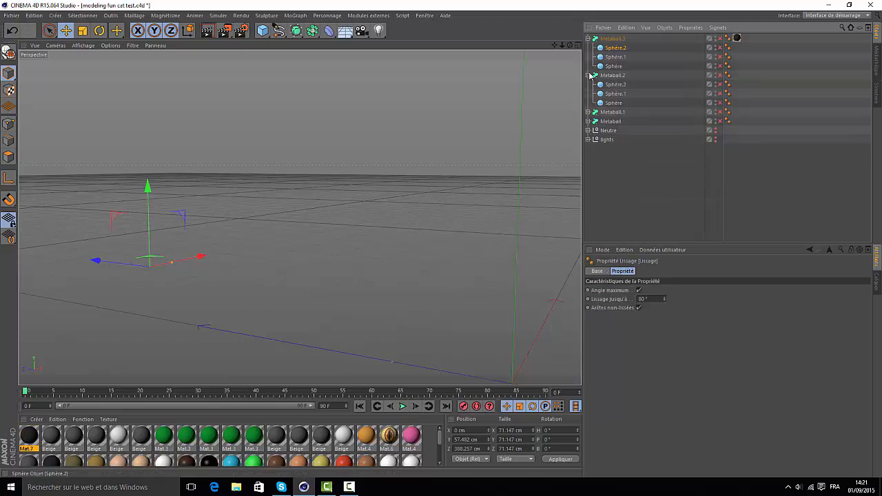
left_click(588, 75)
left_click(588, 39)
Make the finished cat in the Neutre group and the lights group visible in the viewport and render.
left_click_drag(572, 48, 299, 216)
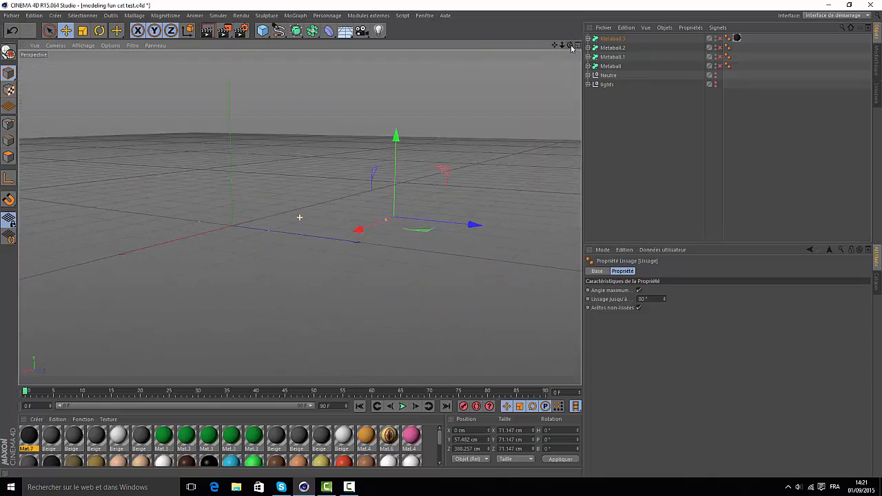
left_click(714, 78)
left_click(716, 75)
left_click(715, 84)
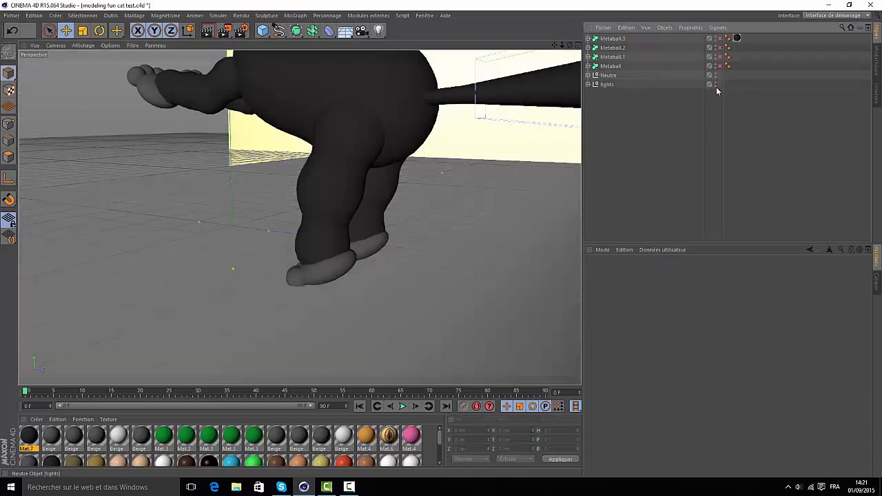
Render the perspective view with the whole finished cat framed from its front side.
left_click_drag(571, 45, 500, 94)
scroll(499, 94, "down", 3)
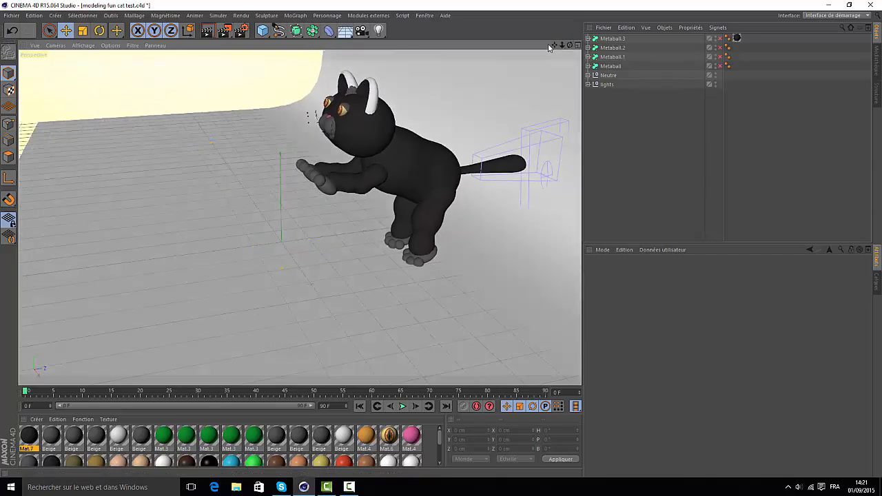
left_click_drag(570, 46, 538, 47)
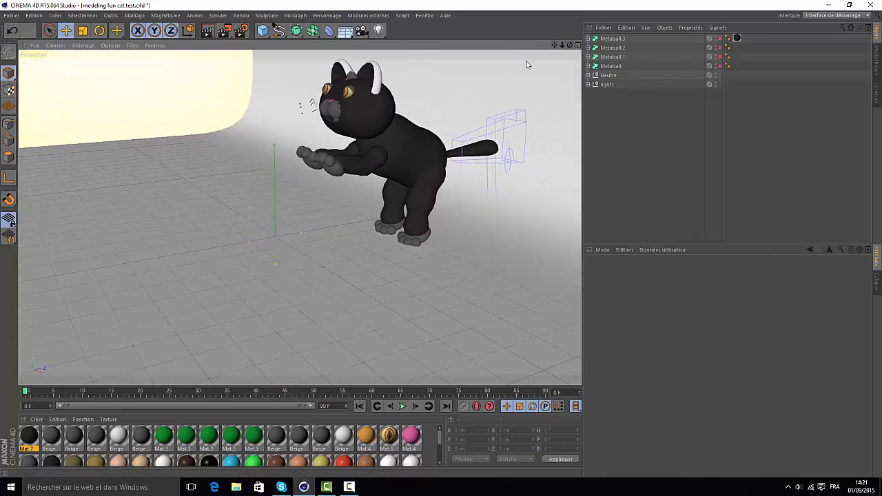
scroll(451, 95, "up", 2)
left_click(207, 31)
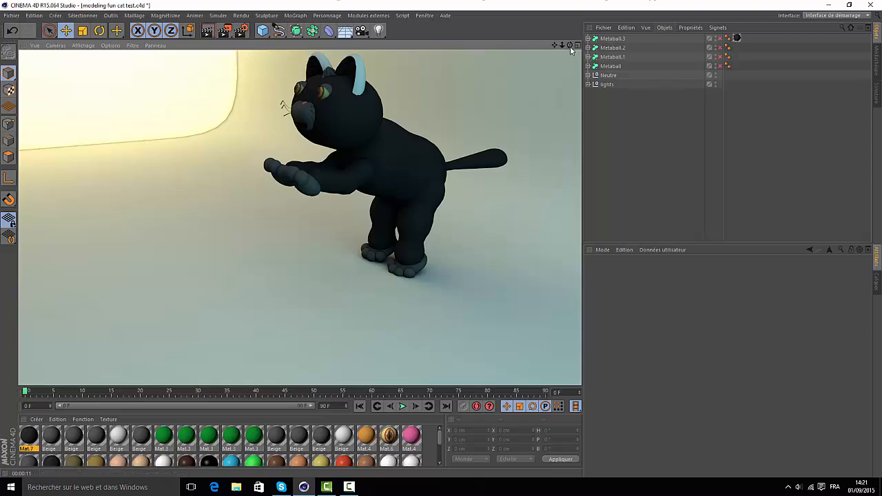
mouse_move(570, 46)
left_mouse_down()
mouse_move(566, 21)
mouse_move(568, 60)
mouse_move(570, 45)
left_mouse_up()
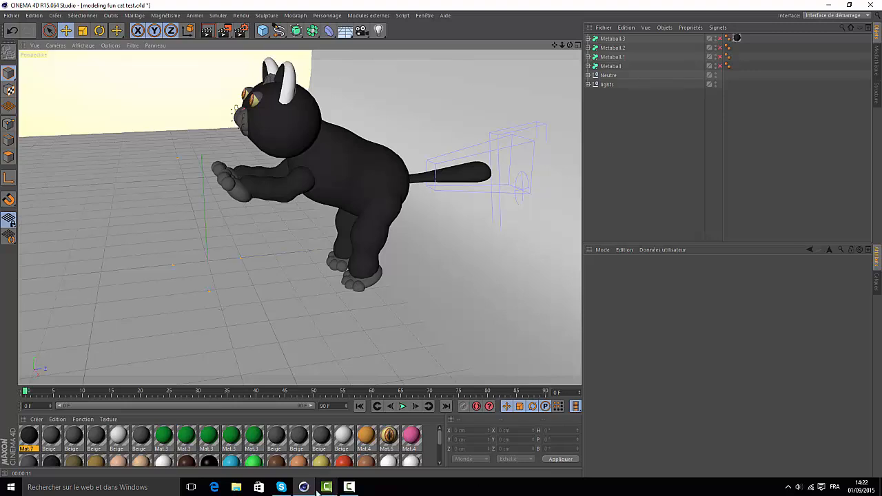
left_click(340, 488)
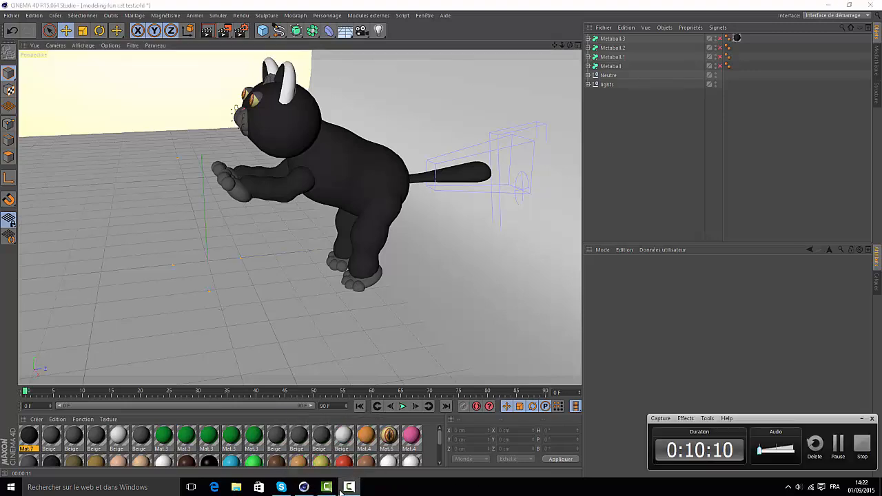
left_click(341, 491)
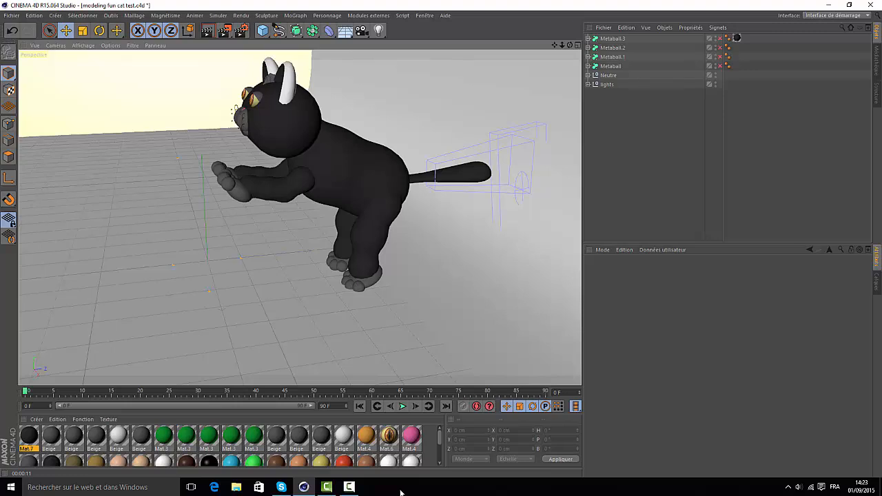
mouse_move(308, 484)
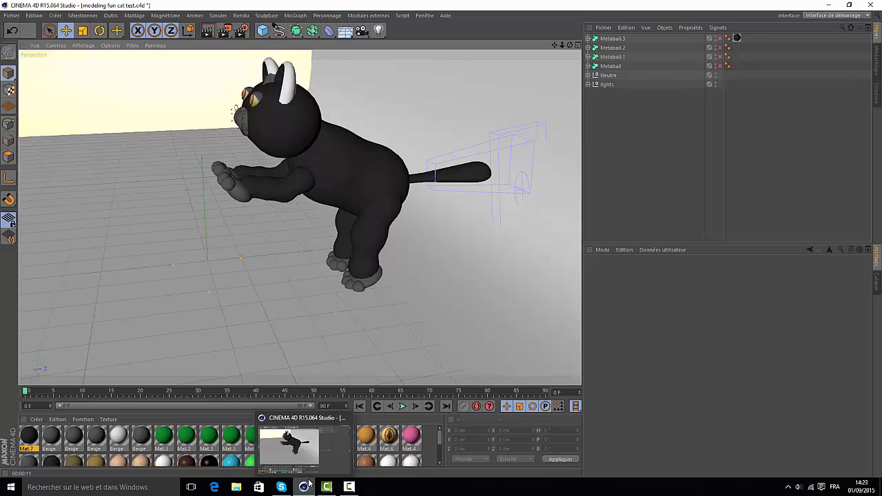